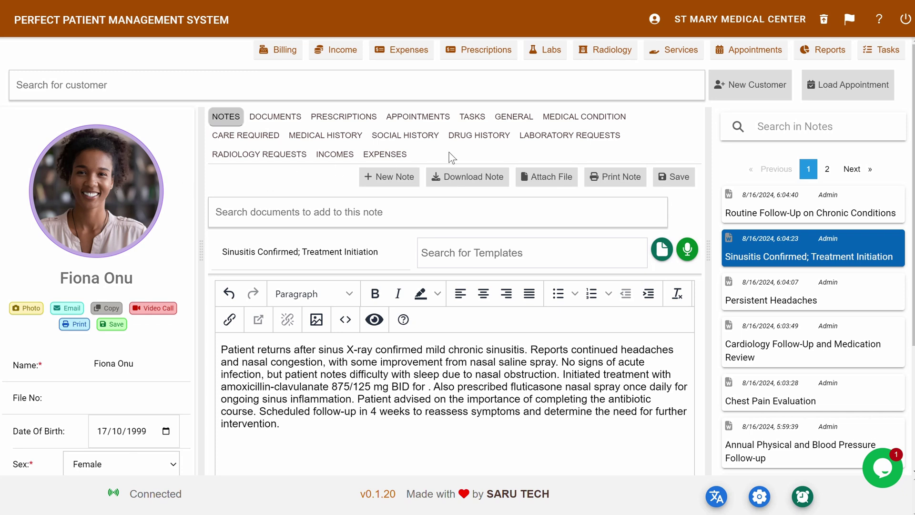
- Show the patient's uploaded documents and preview the chest CT scan PDF report
left_click(783, 215)
left_click(274, 117)
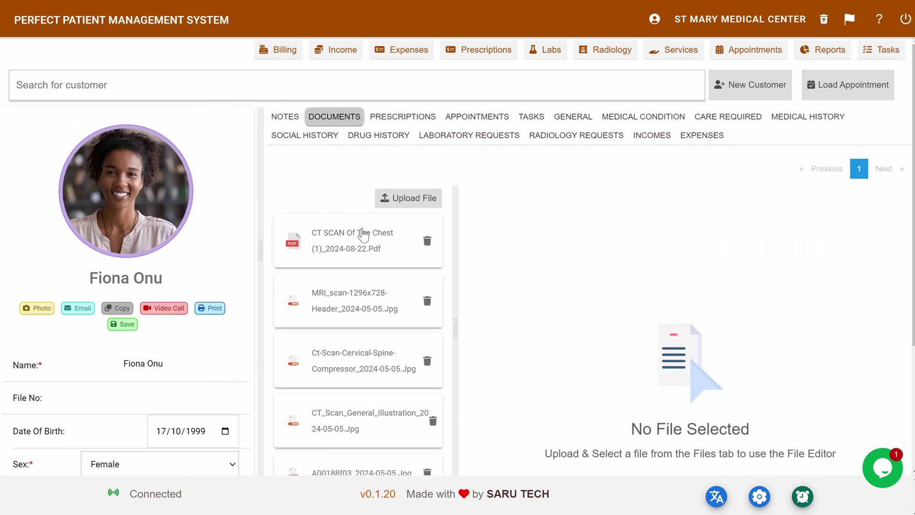
left_click(362, 236)
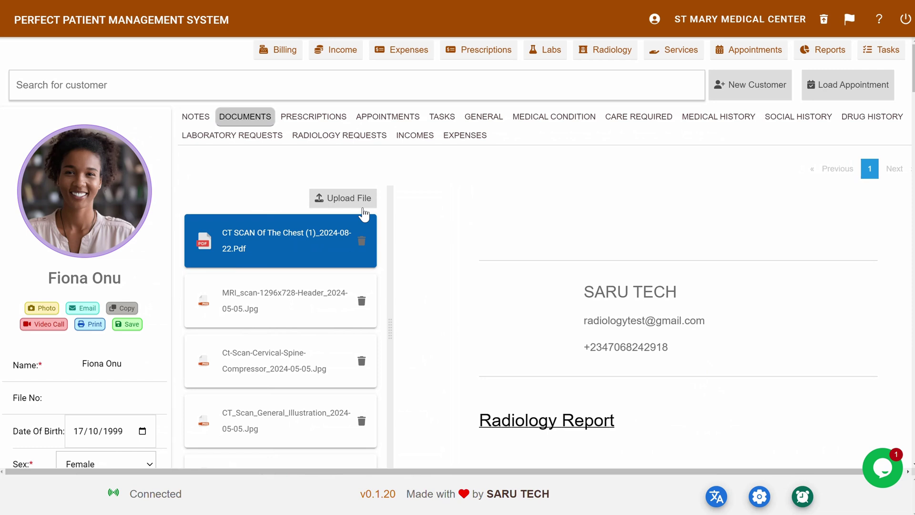
- Browse the prescriptions, appointments, tasks, general details, medical conditions and care required sections
left_click(322, 119)
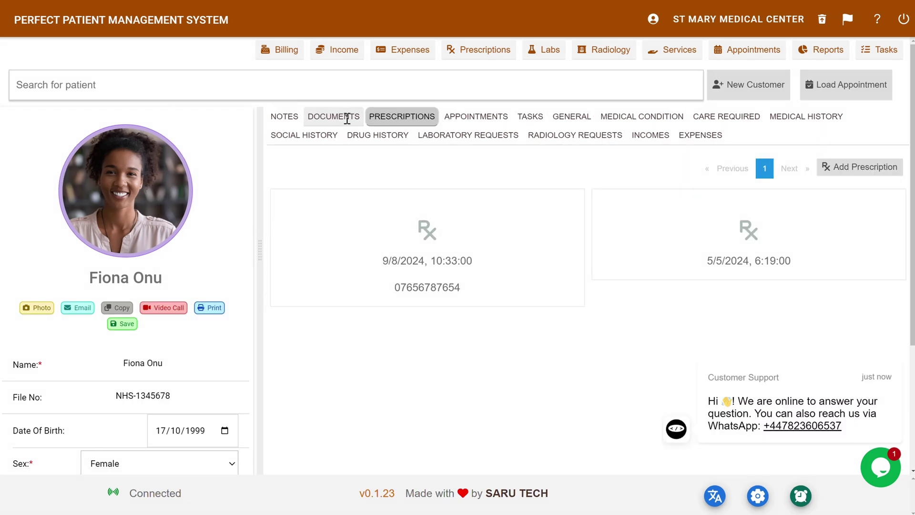
left_click(475, 118)
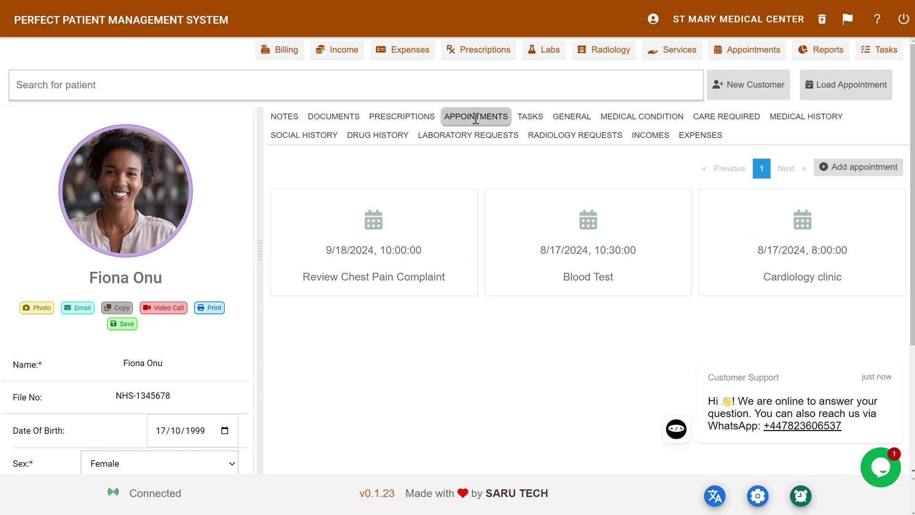
left_click(528, 120)
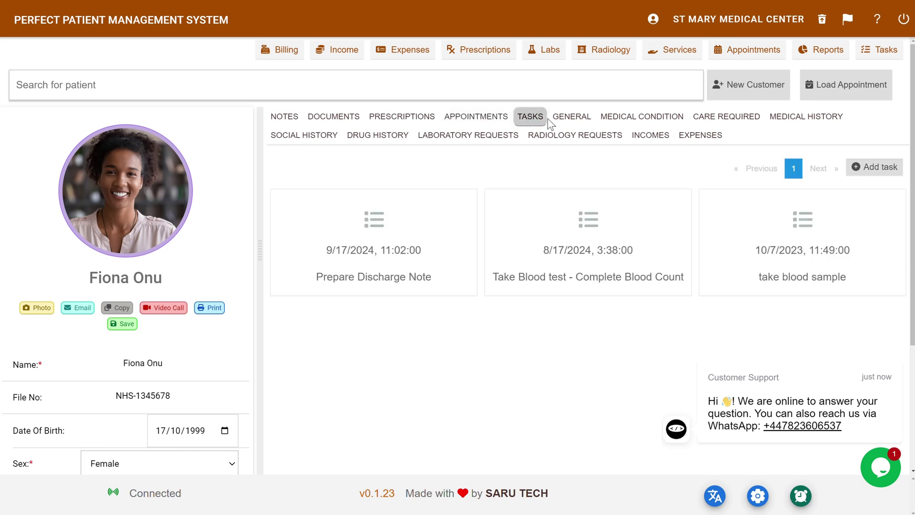
left_click(570, 118)
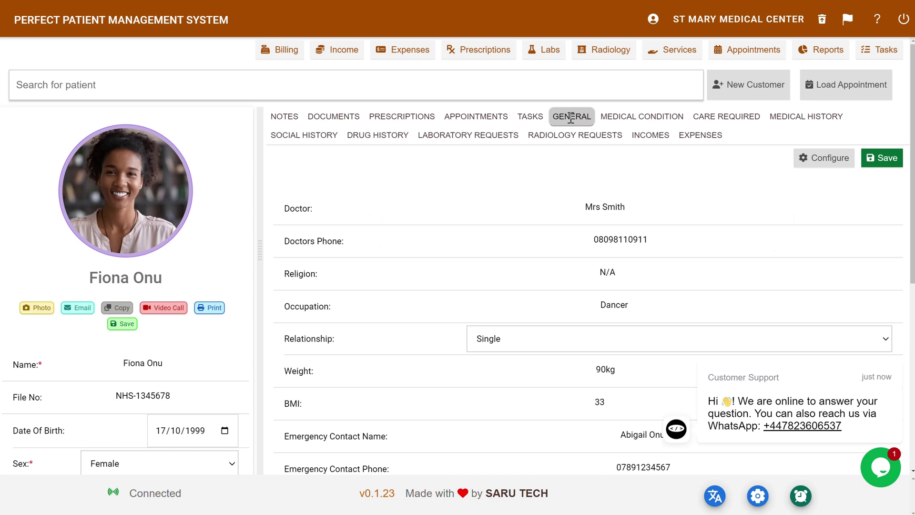
left_click(626, 120)
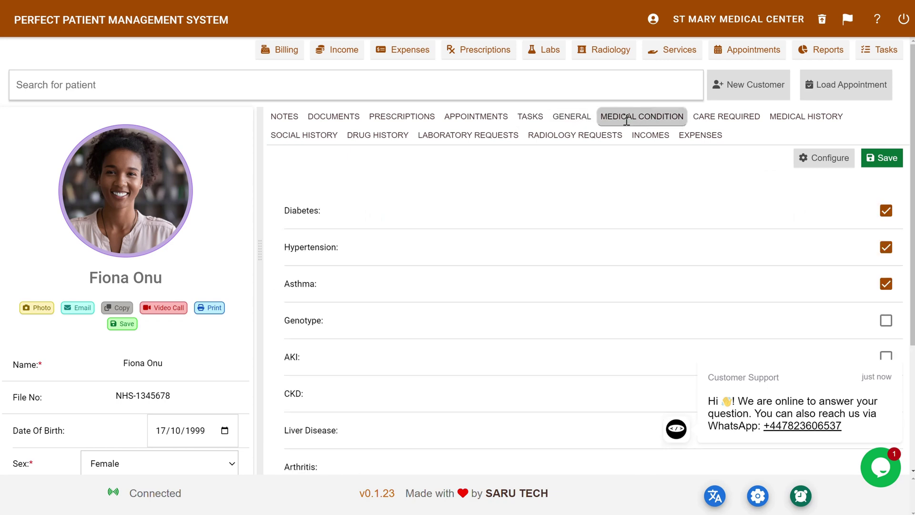
left_click(714, 117)
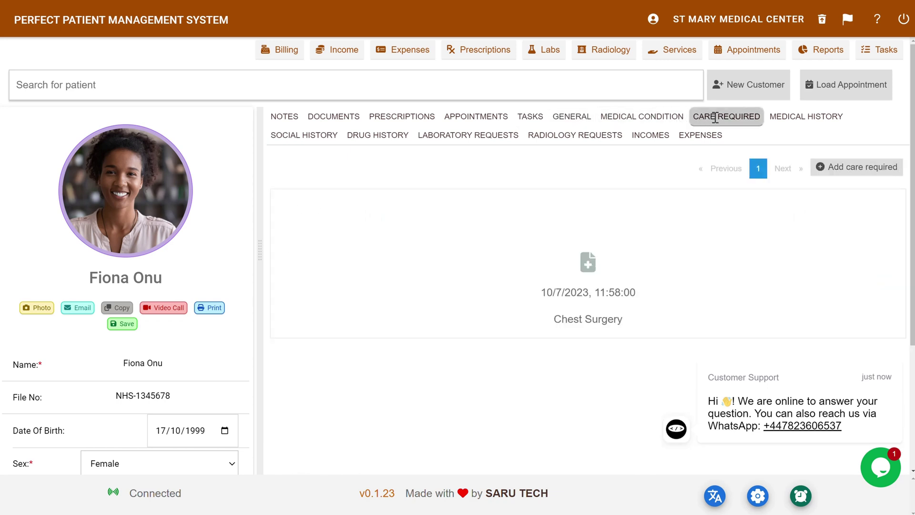
- Review the medical, social and drug history, laboratory and radiology requests, incomes and expenses
left_click(807, 117)
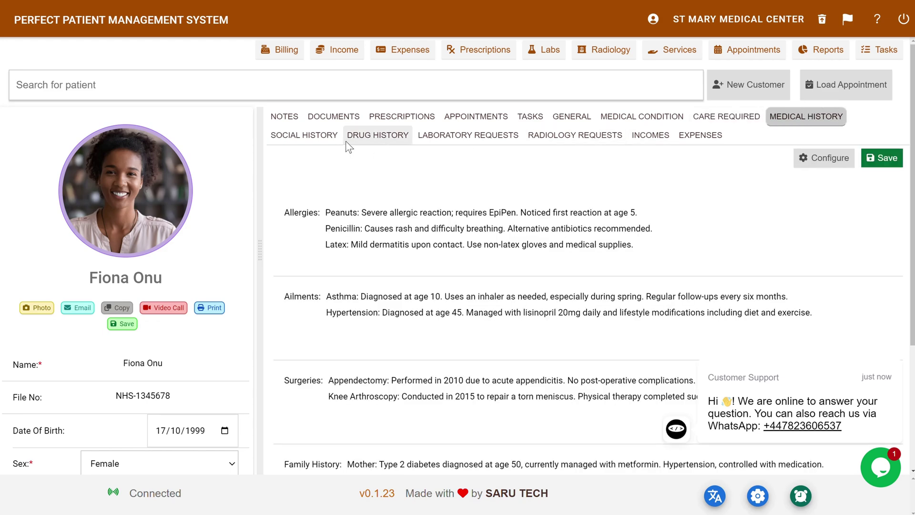
left_click(329, 135)
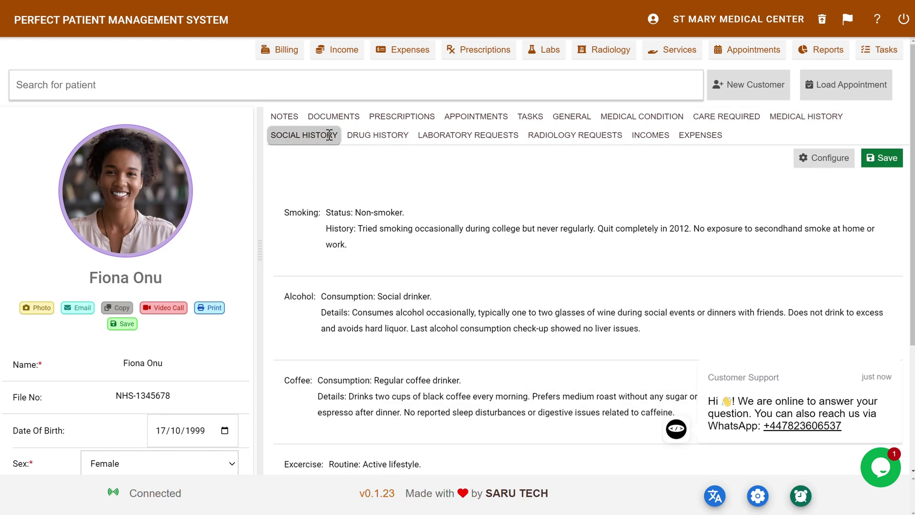
left_click(375, 135)
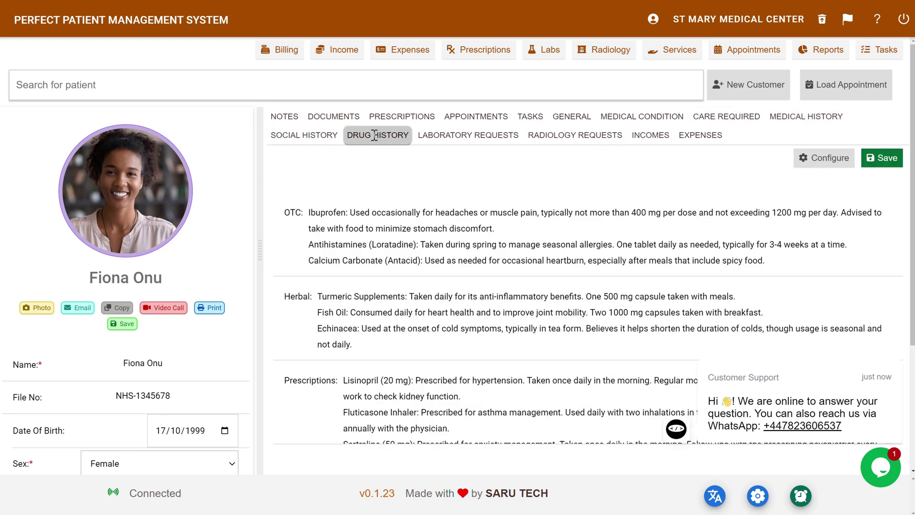
left_click(441, 136)
left_click(547, 134)
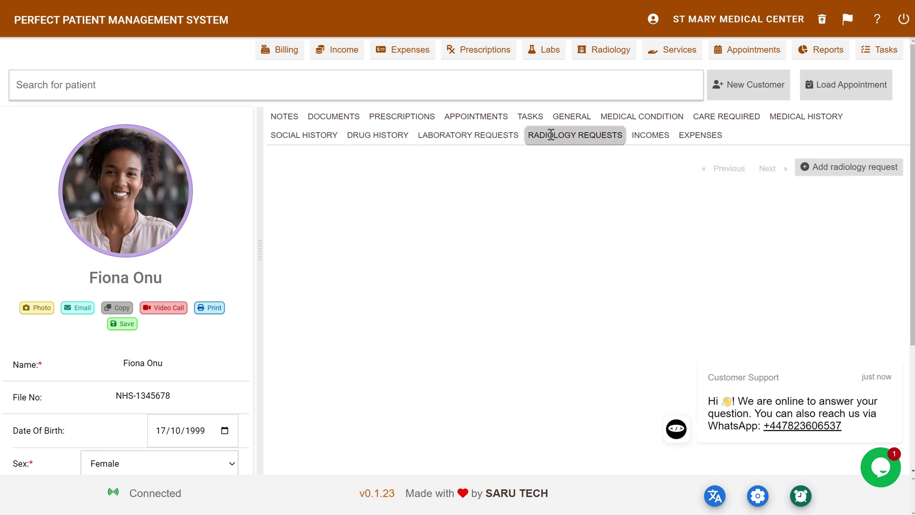
left_click(645, 134)
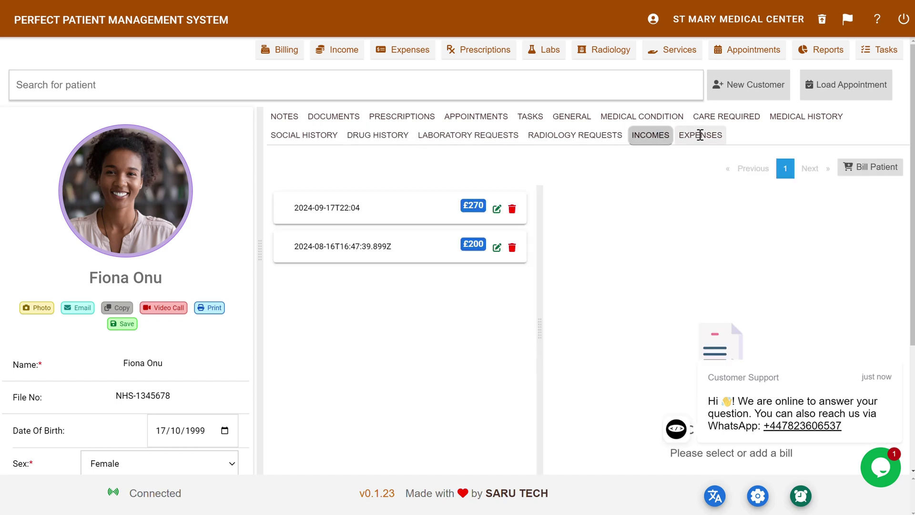
left_click(701, 137)
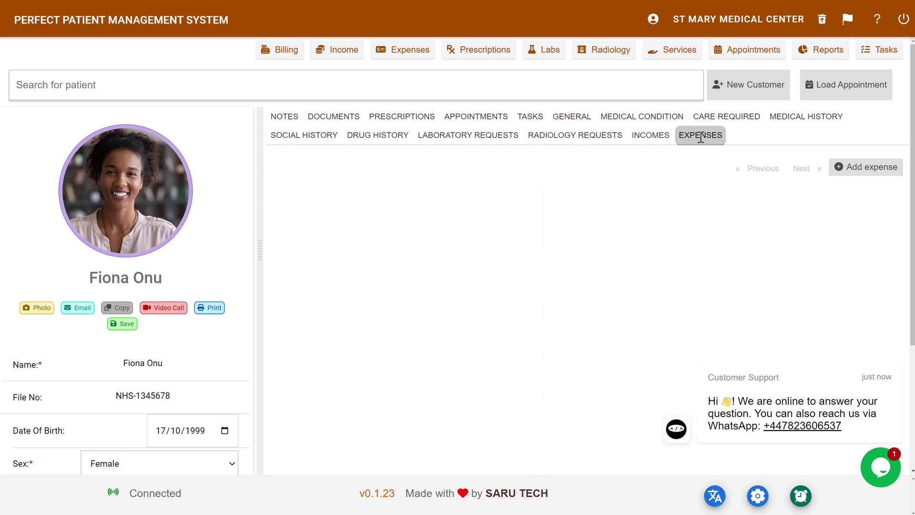
- Visit the e-prescription, laboratory and radiology systems, returning to the patient file after each
left_click(470, 50)
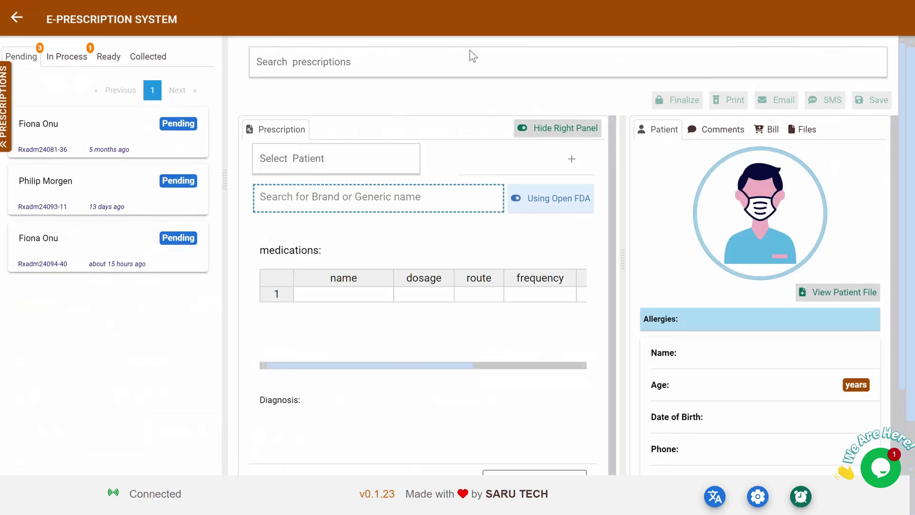
left_click(65, 136)
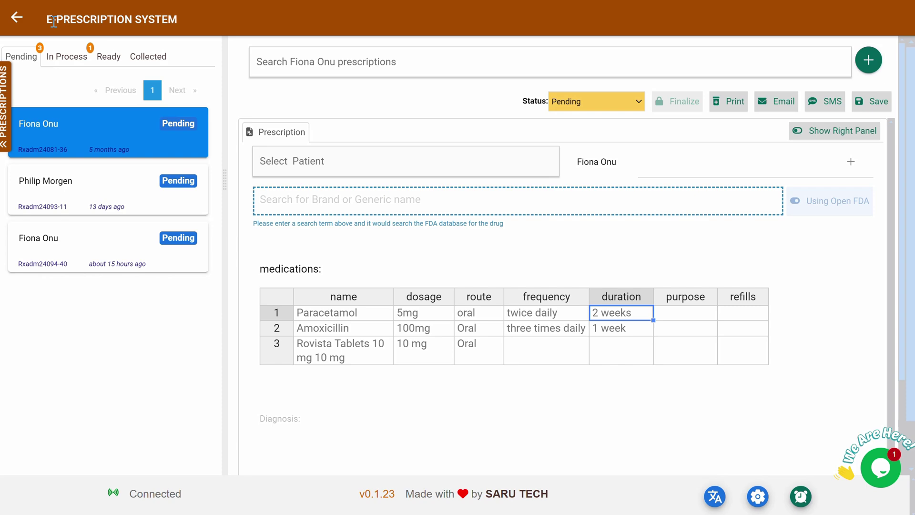
left_click(18, 21)
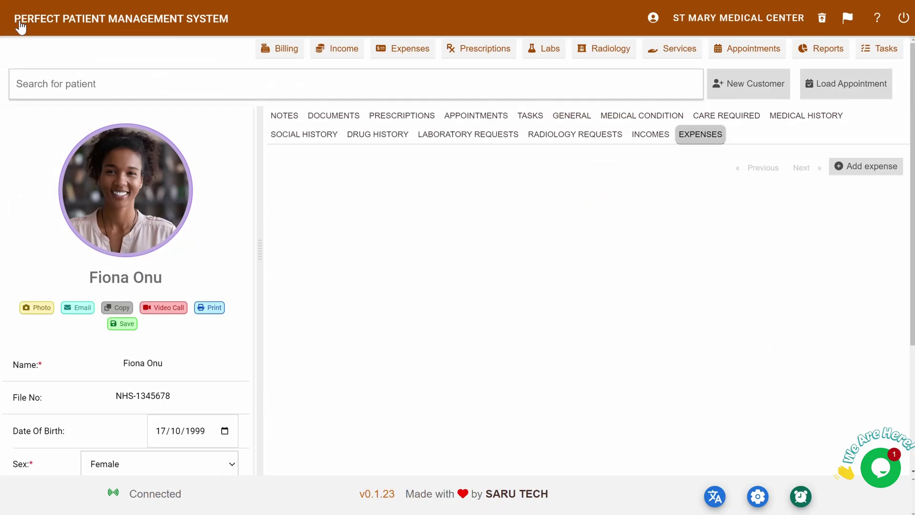
left_click(539, 50)
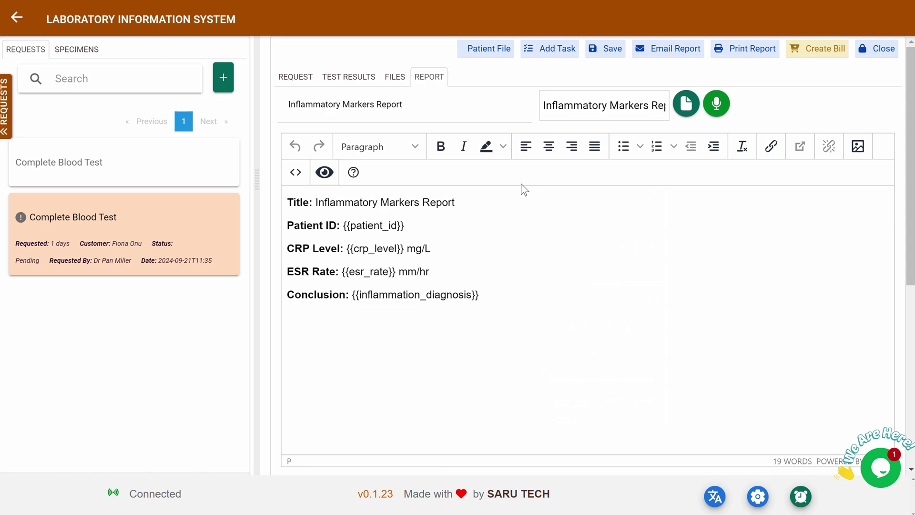
left_click(19, 20)
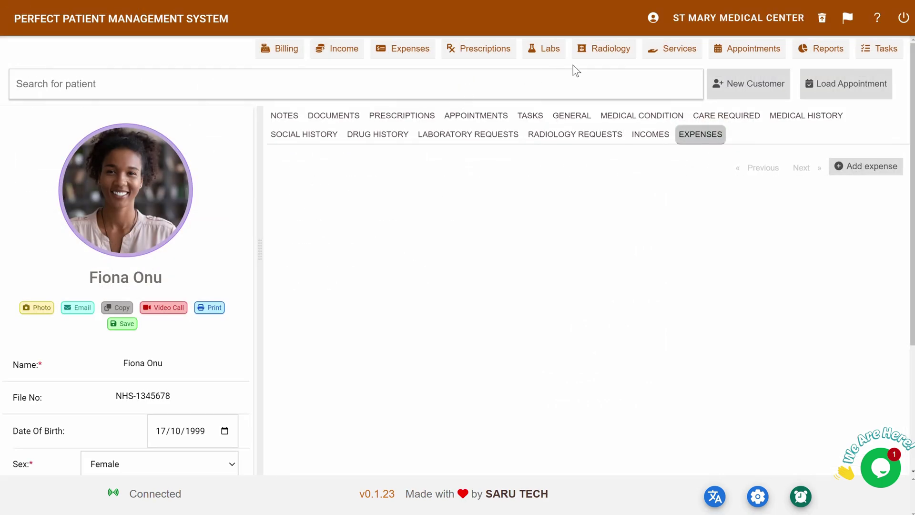
left_click(599, 51)
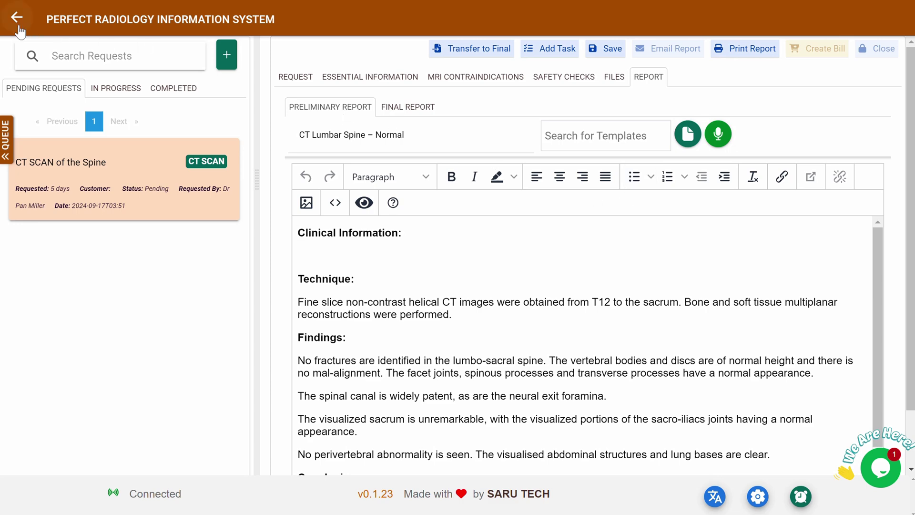
left_click(18, 19)
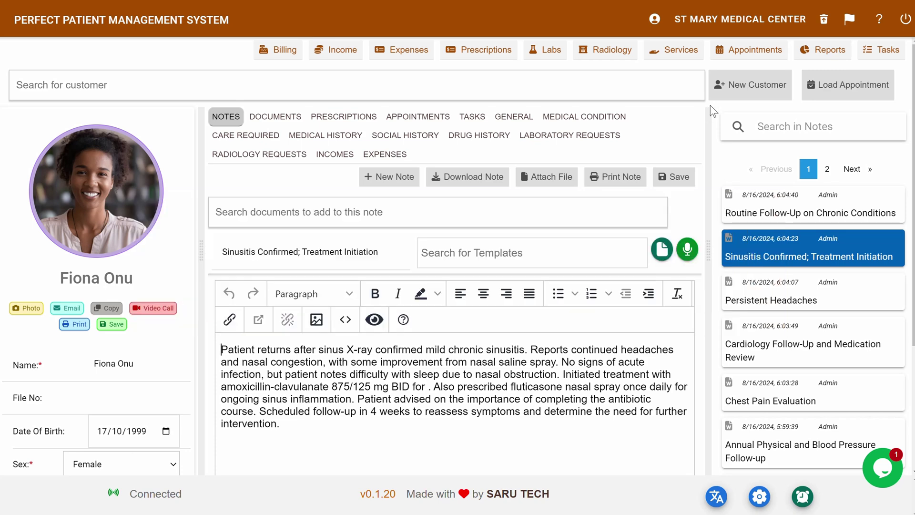
- Start a blank patient record with the patient's name, file number, date of birth and sex Female
left_click(736, 87)
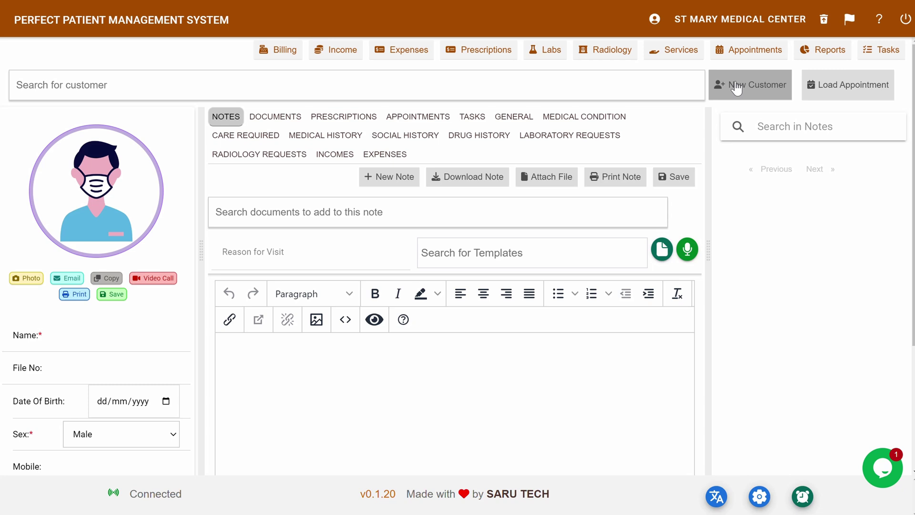
left_click(72, 333)
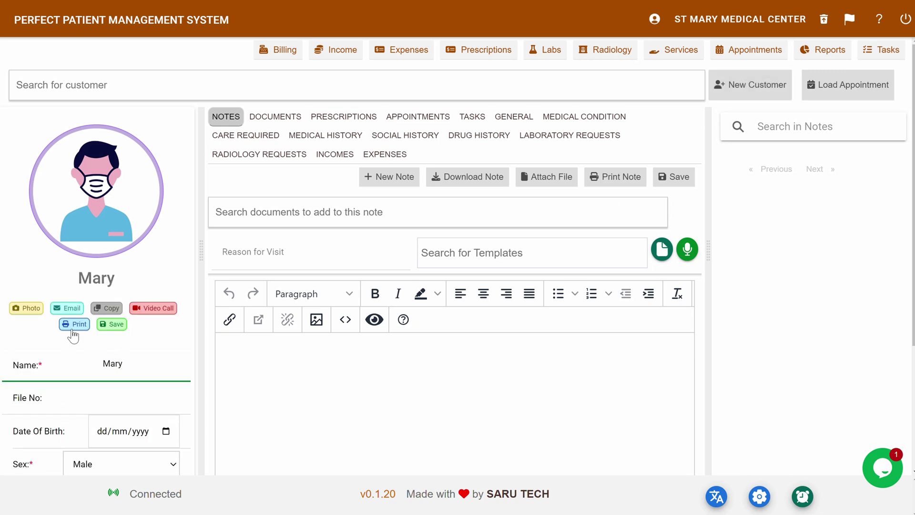
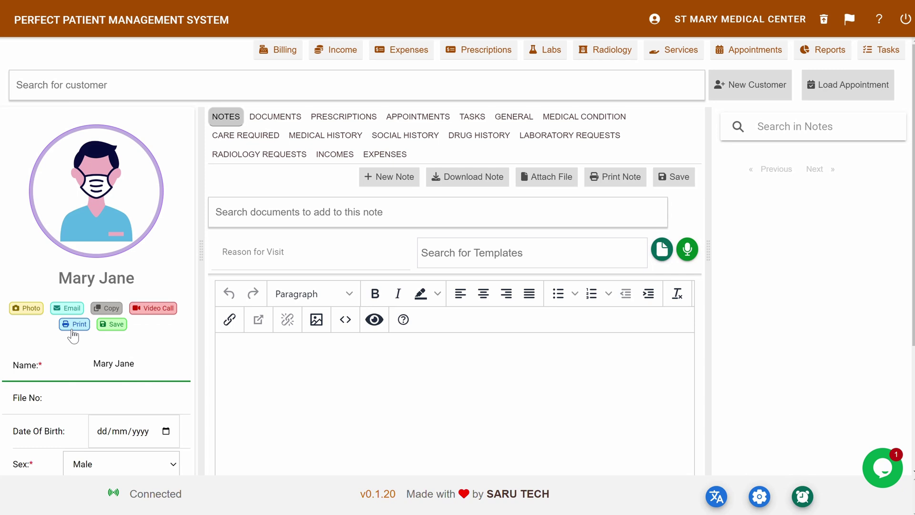
left_click(95, 397)
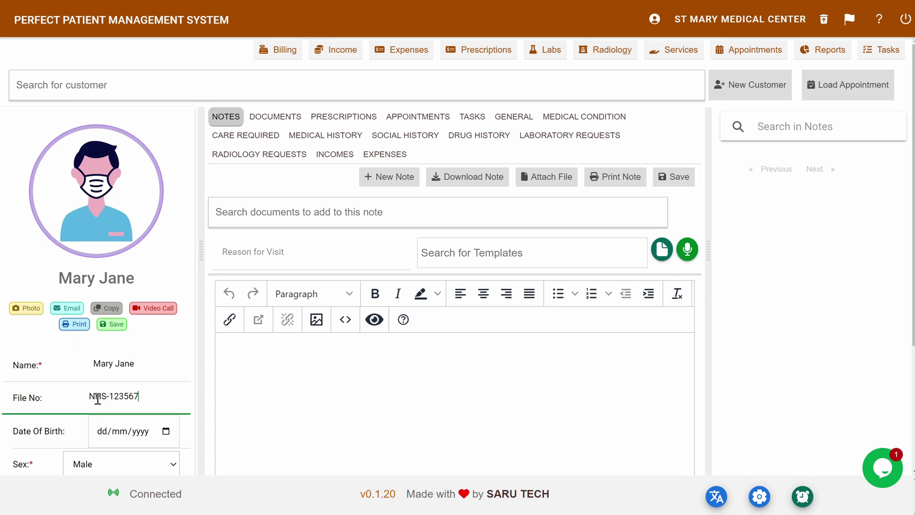
left_click(105, 435)
type("15061985")
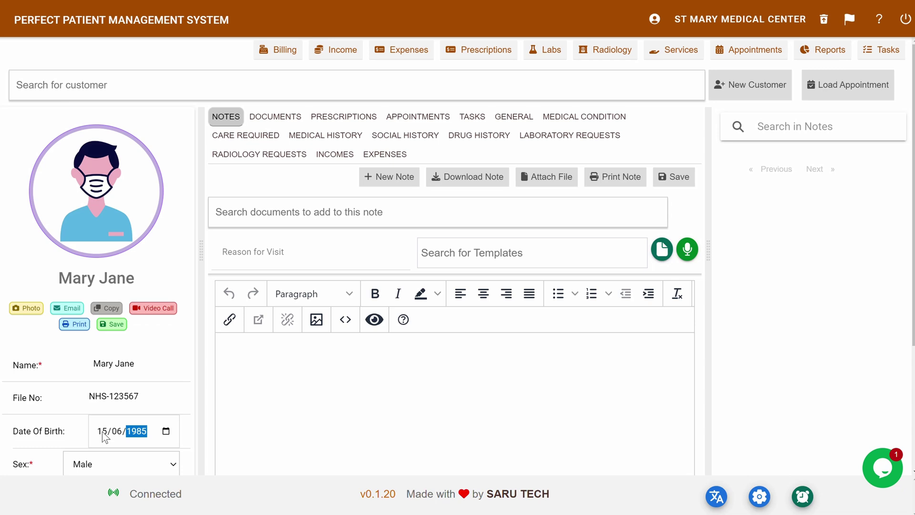
left_click(121, 464)
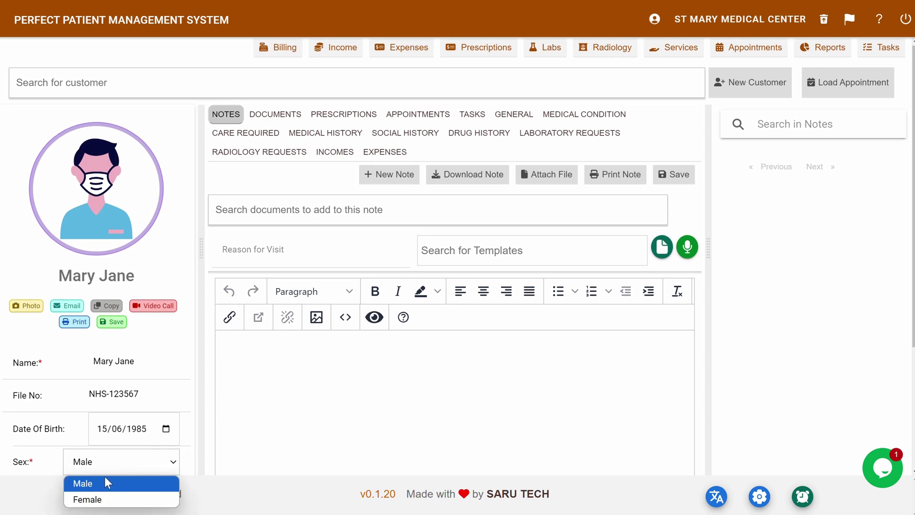
left_click(96, 500)
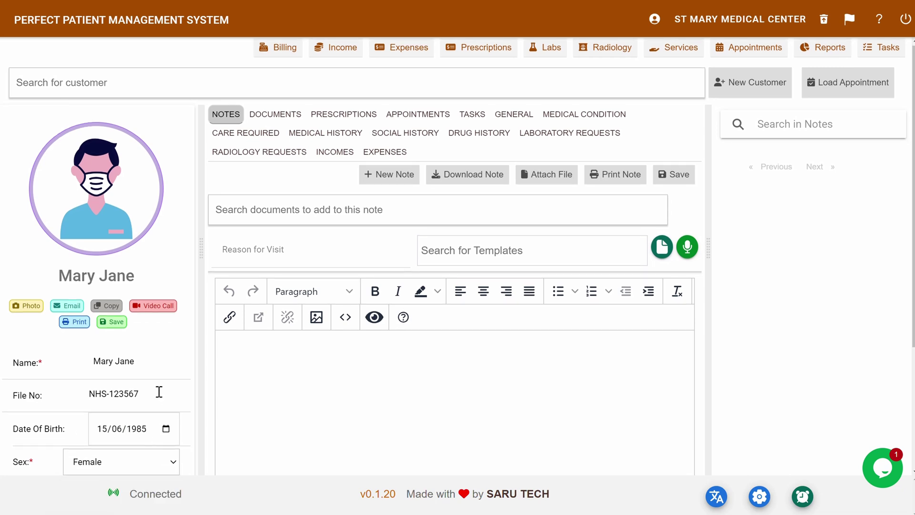
- Fill in the patient's mobile number, e-mail and postal address, then save the file
scroll(159, 390, "down", 3)
left_click(77, 359)
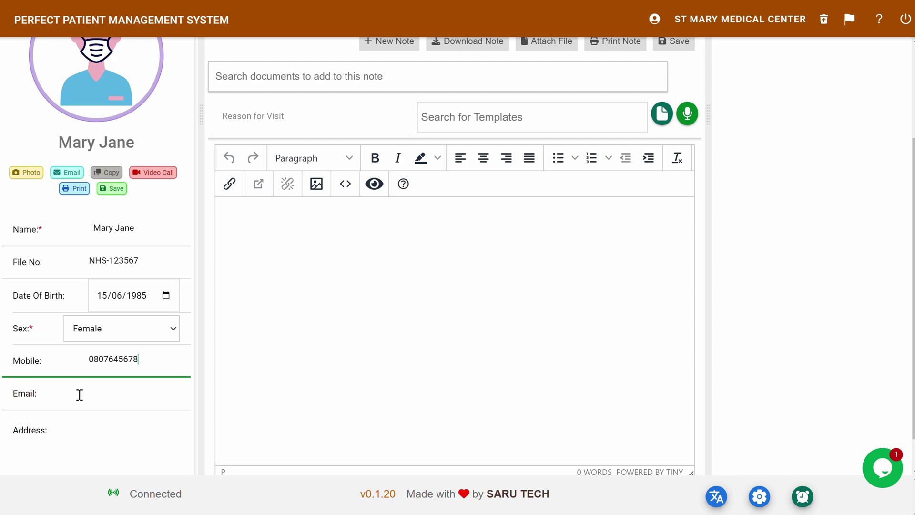
left_click(79, 395)
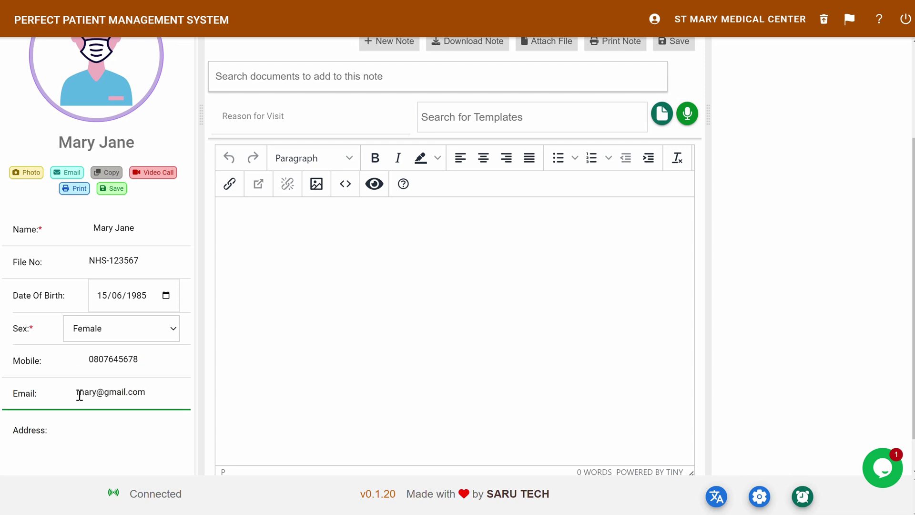
left_click(95, 433)
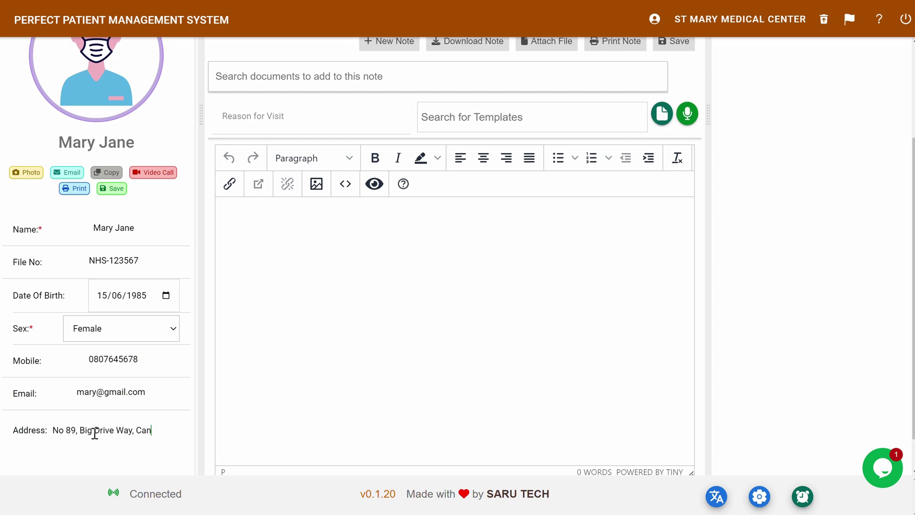
scroll(94, 429, "up", 3)
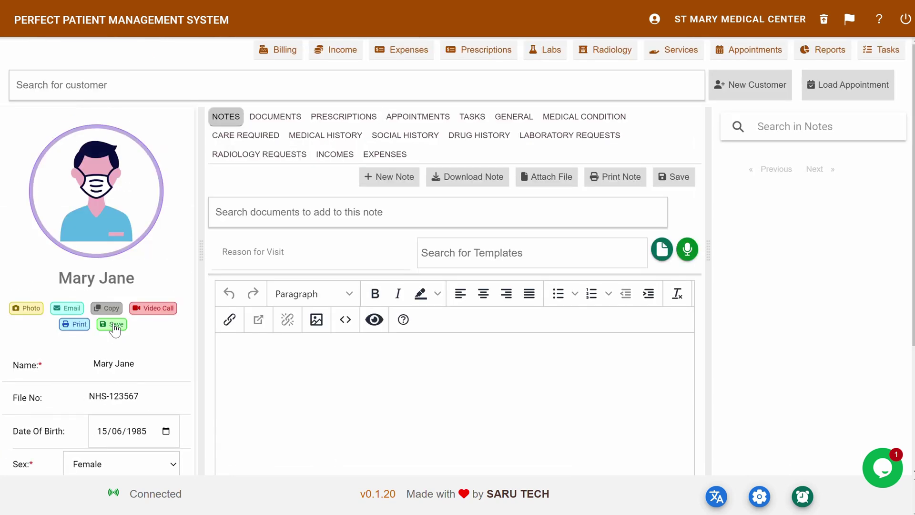
left_click(114, 325)
- Take a camera snapshot as the patient's profile photo
left_click(29, 309)
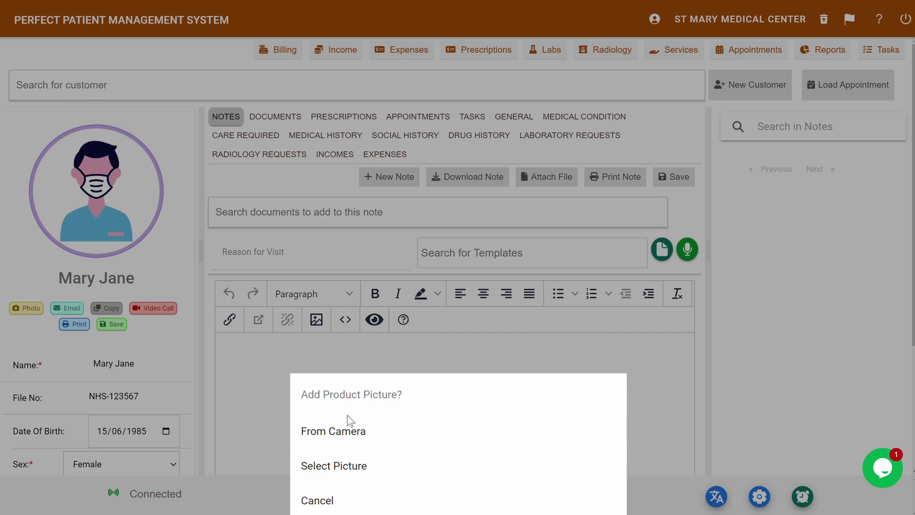
left_click(348, 432)
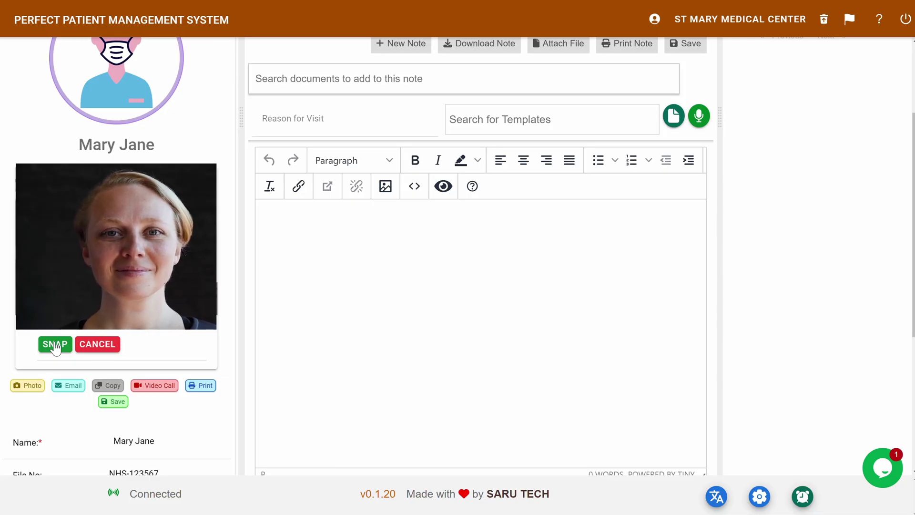
left_click(56, 347)
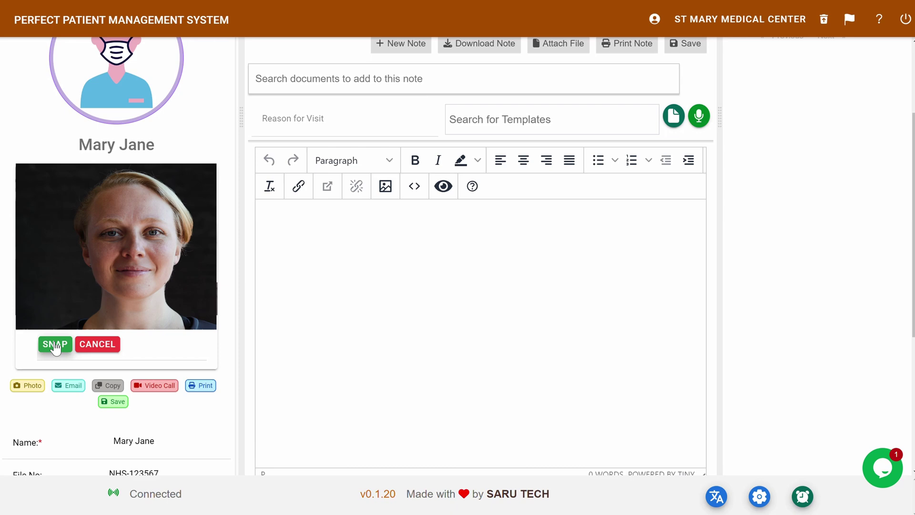
left_click(112, 324)
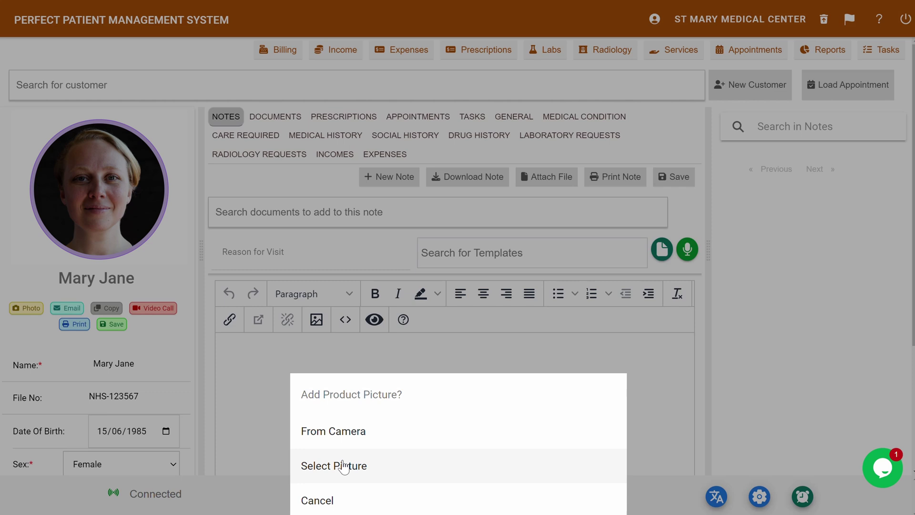
- Replace the profile photo with the 12.webp image loaded from file
left_click(343, 466)
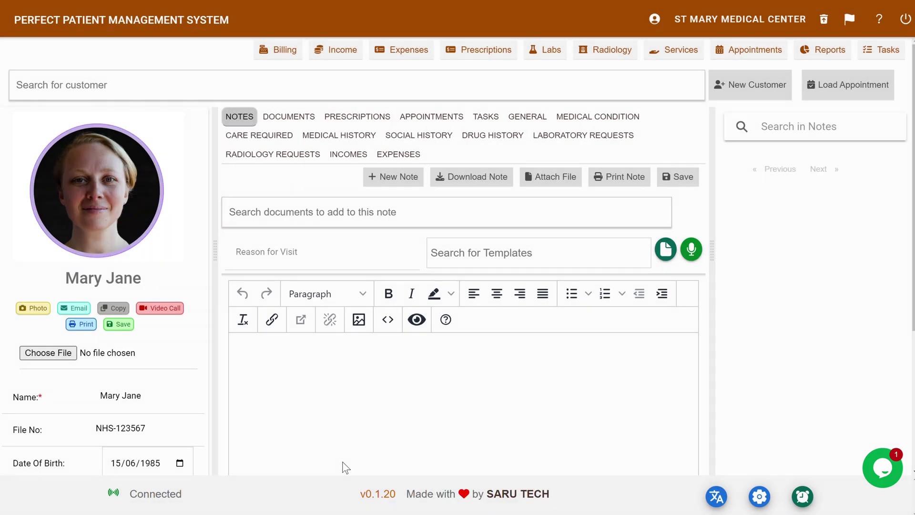
left_click(67, 353)
left_click(595, 238)
left_click(611, 373)
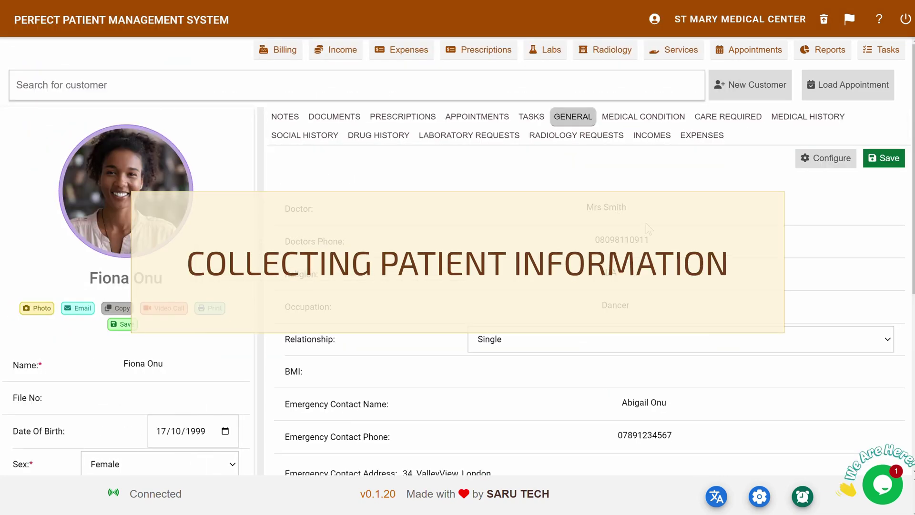
- Review the second patient's medical conditions, care required, medical and social history, then return to General
scroll(646, 224, "down", 2)
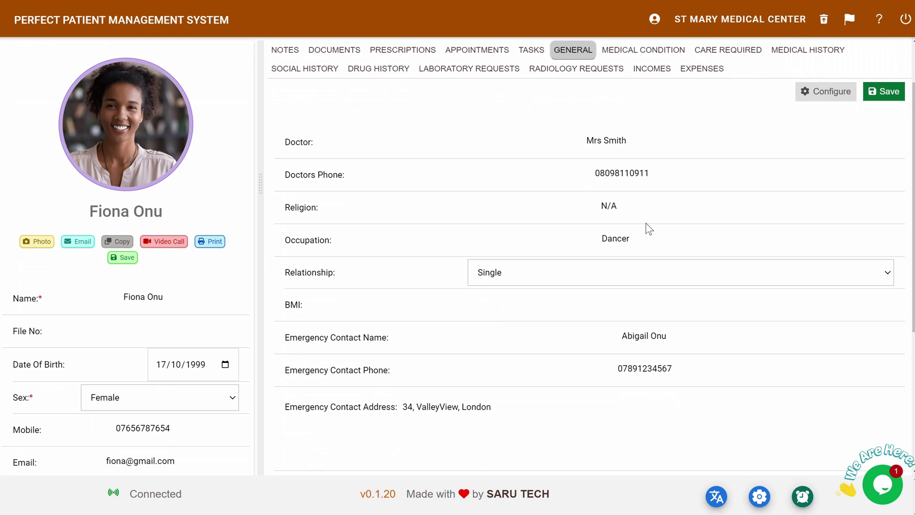
scroll(645, 223, "down", 5)
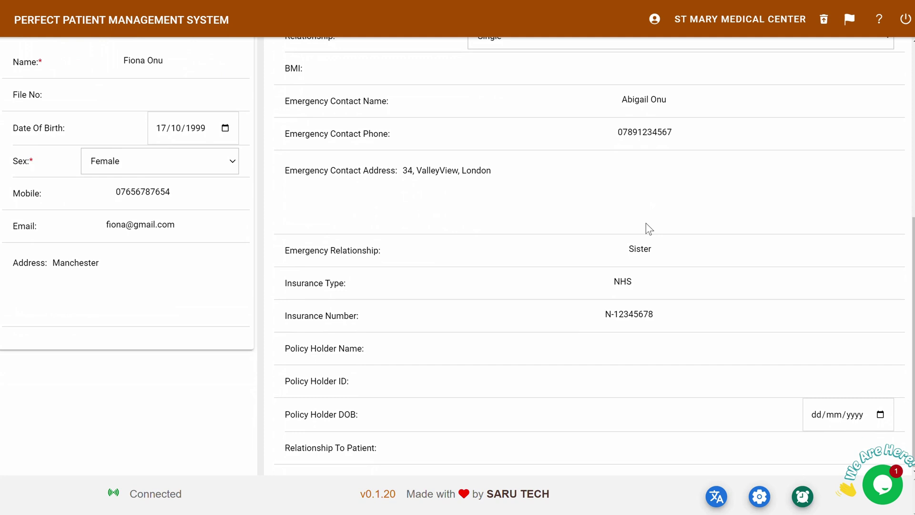
scroll(645, 223, "up", 6)
left_click(641, 117)
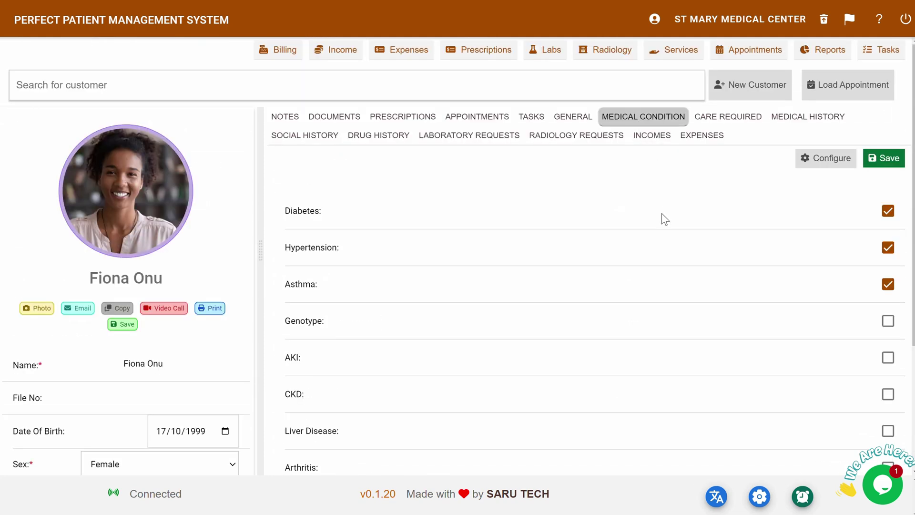
left_click(716, 119)
left_click(806, 117)
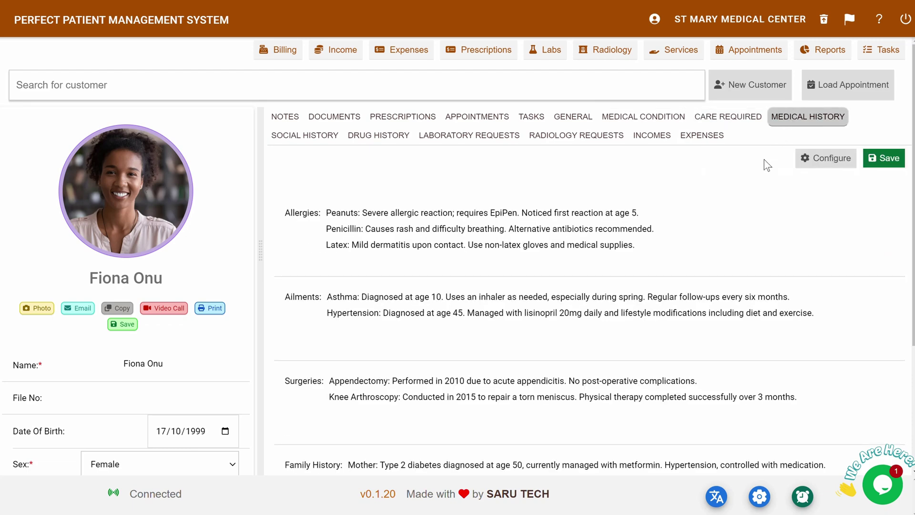
left_click(309, 135)
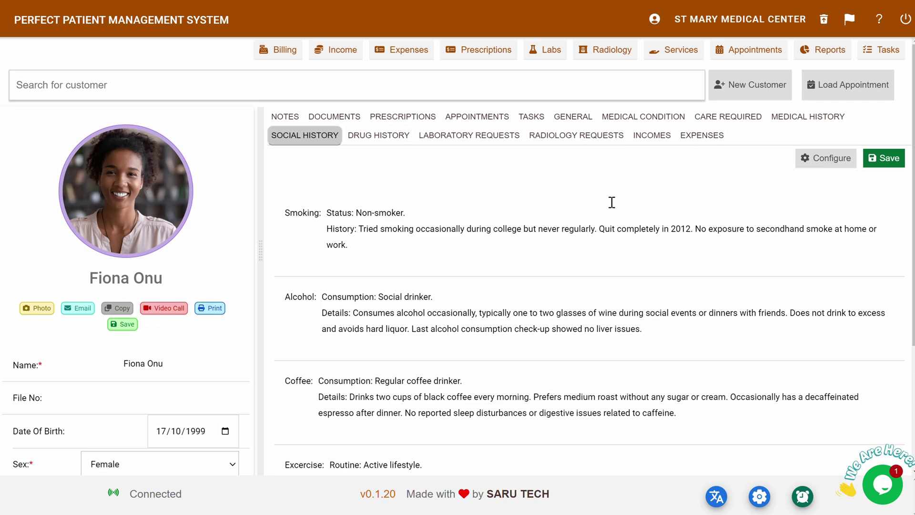
scroll(611, 202, "down", 3)
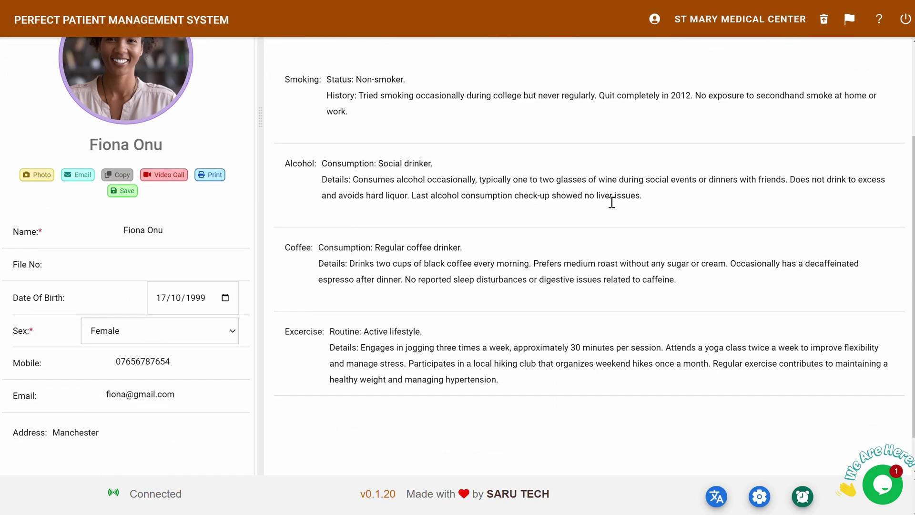
scroll(612, 202, "up", 3)
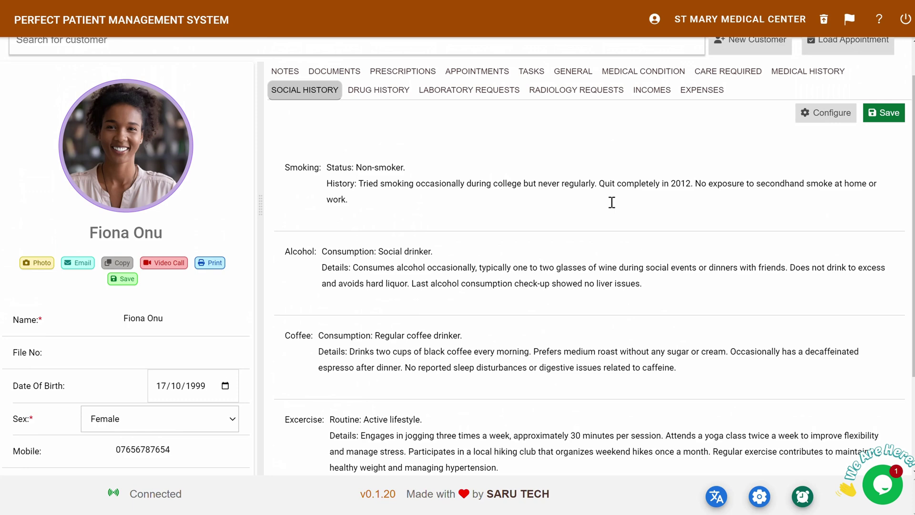
left_click(573, 116)
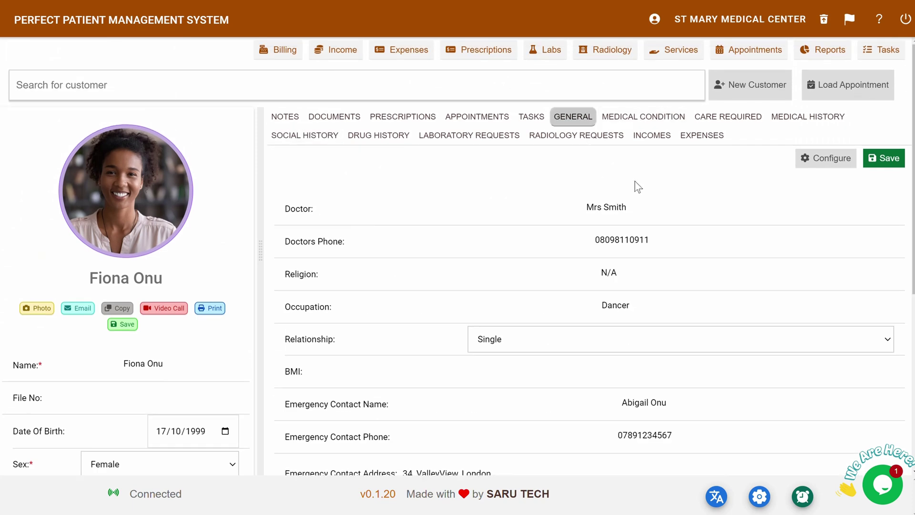
- Add a custom 'weight' field to the general details, positioned above BMI
left_click(816, 164)
scroll(600, 215, "down", 8)
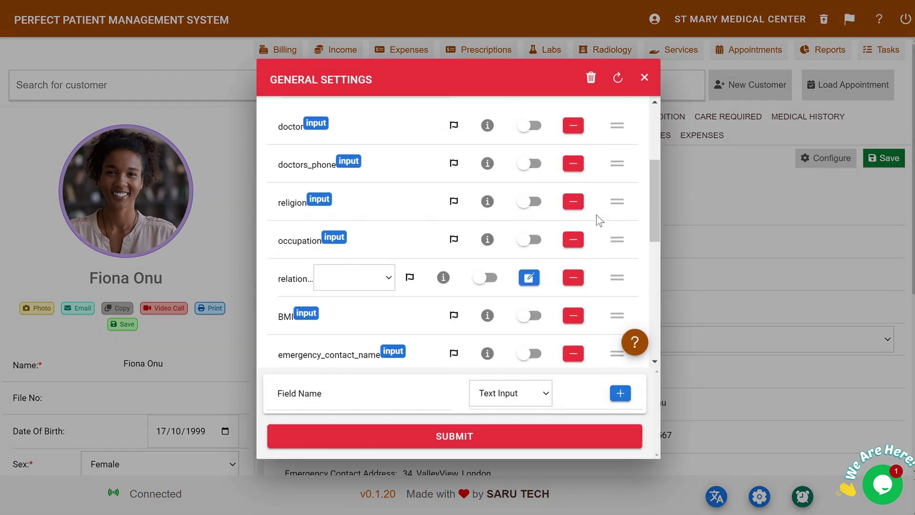
scroll(599, 217, "up", 4)
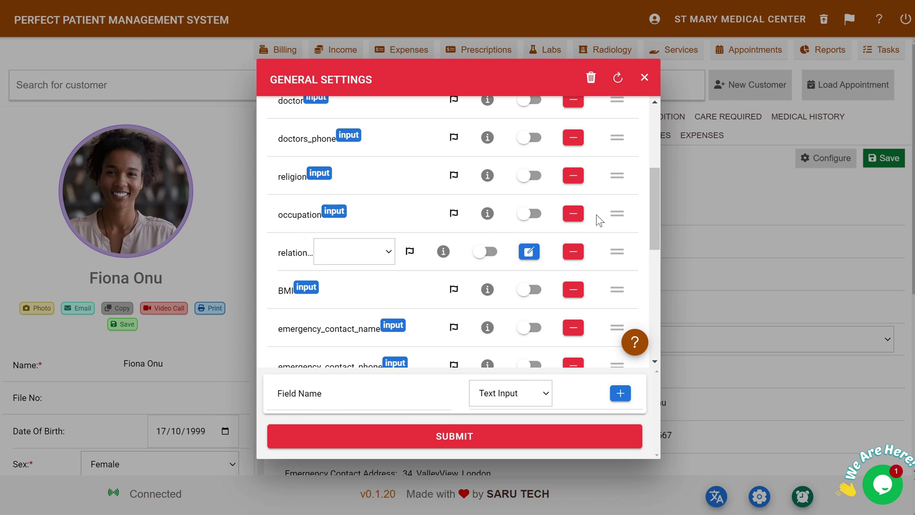
scroll(596, 214, "up", 1)
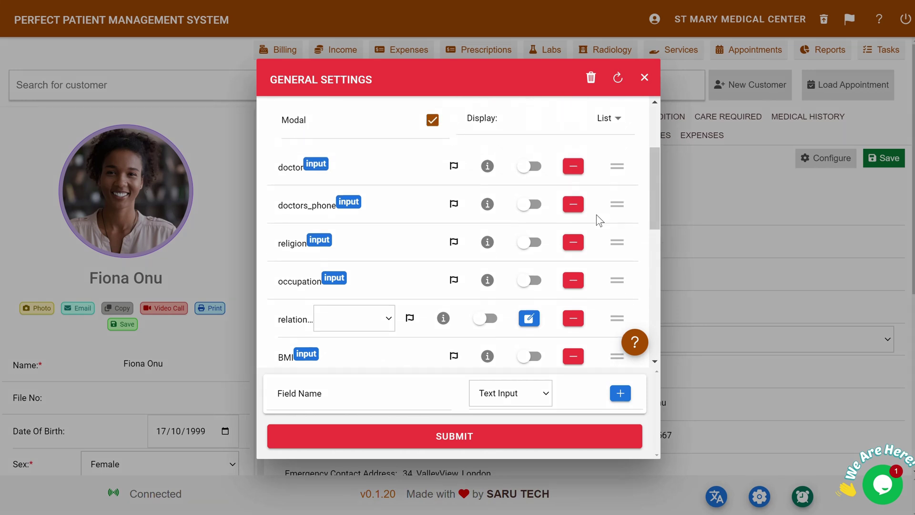
scroll(596, 214, "down", 10)
left_click(369, 392)
type("weight")
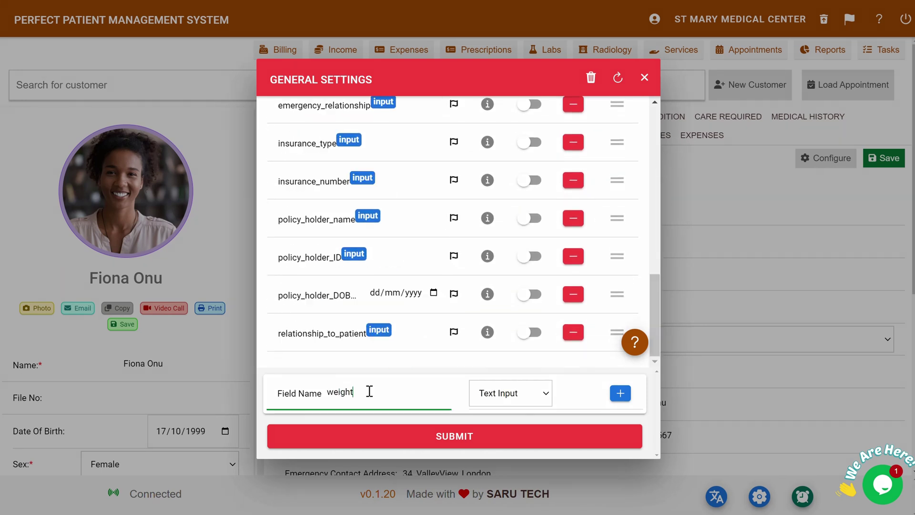
left_click(545, 394)
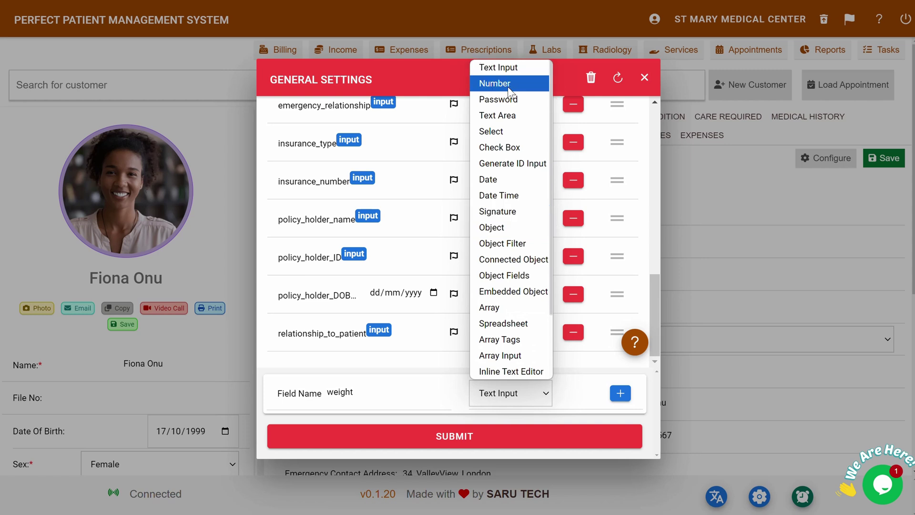
left_click(620, 393)
left_click_drag(609, 327, 611, 238)
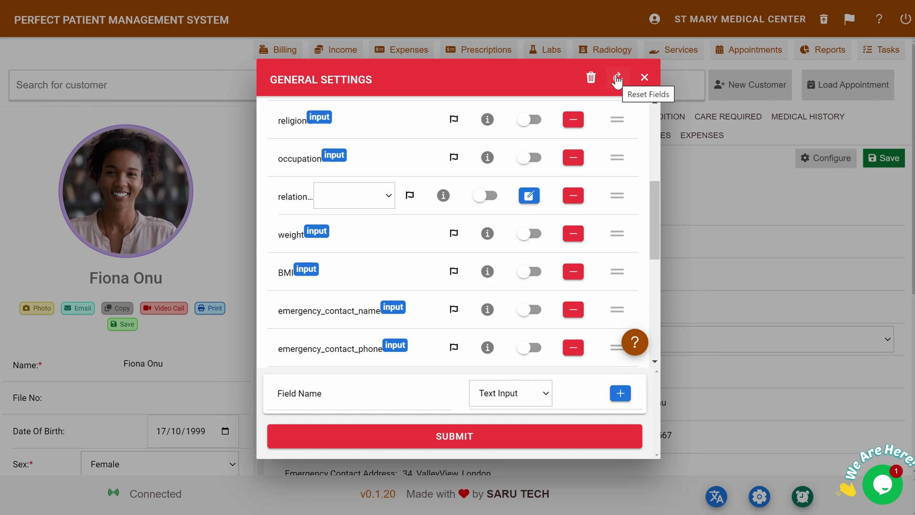
left_click(460, 442)
- Enter 90kg as the patient's weight so BMI calculates to 33
left_click(518, 372)
type("9")
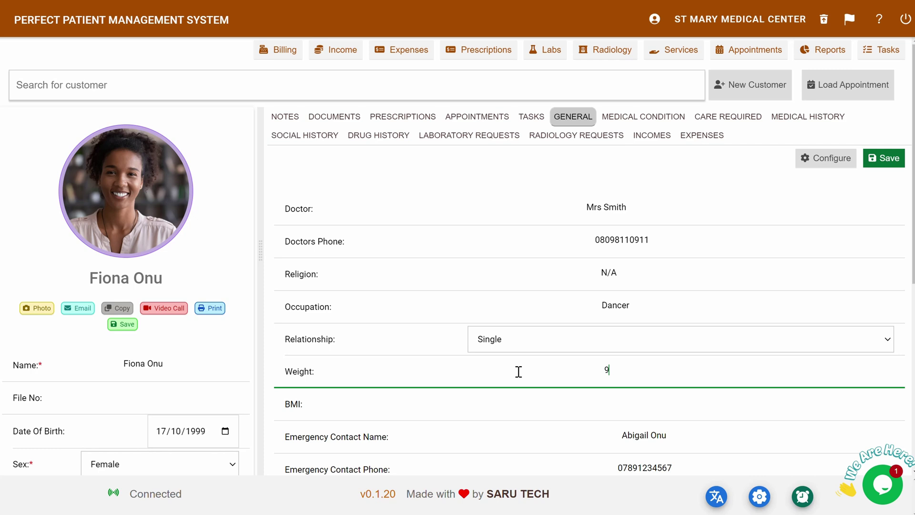
type("0kg")
left_click(843, 198)
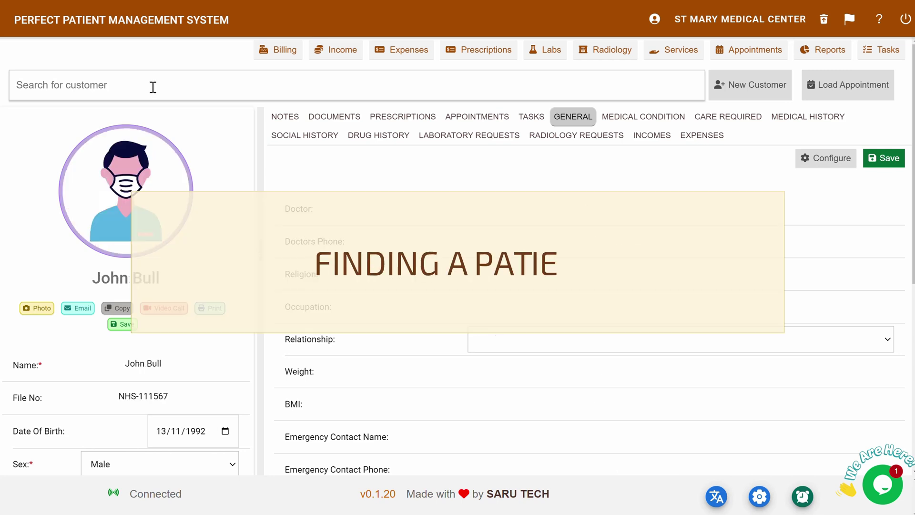
- Search patients by a name, then by birth year 1992, then clear the search
left_click(153, 85)
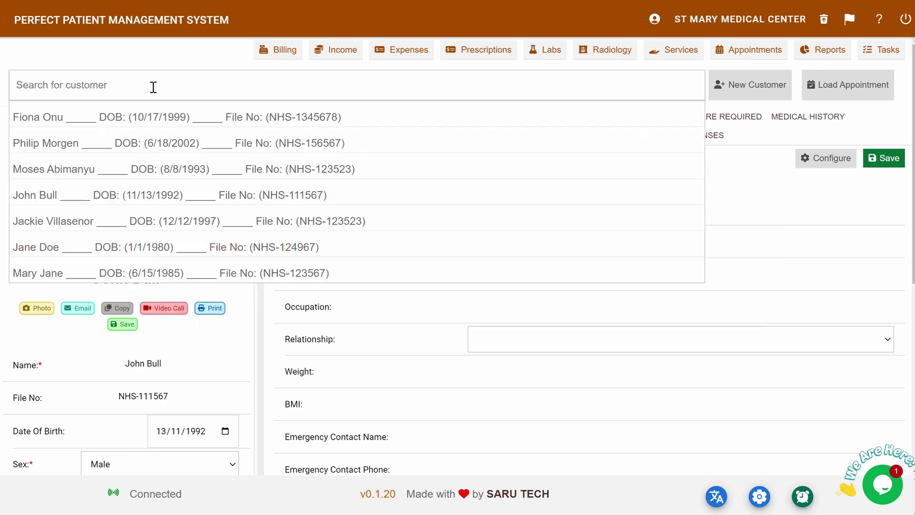
type("Fiona")
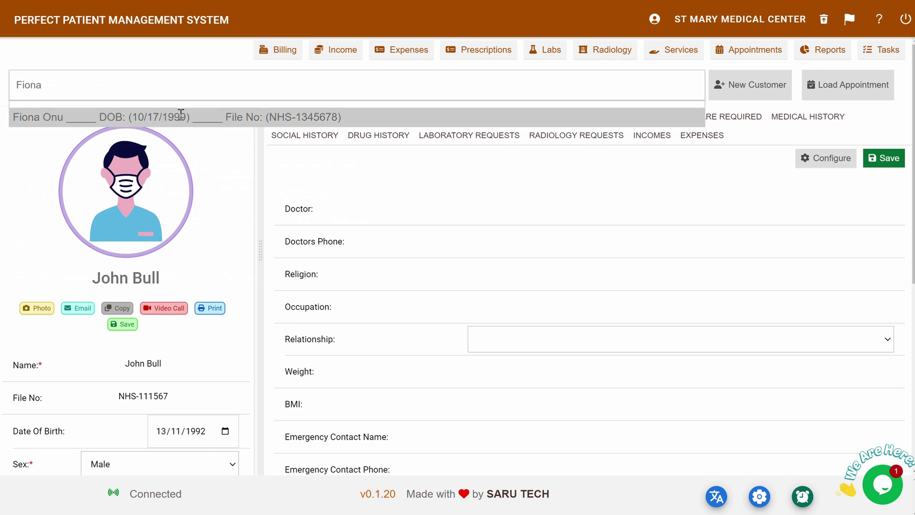
key("ctrl+a")
type("1992")
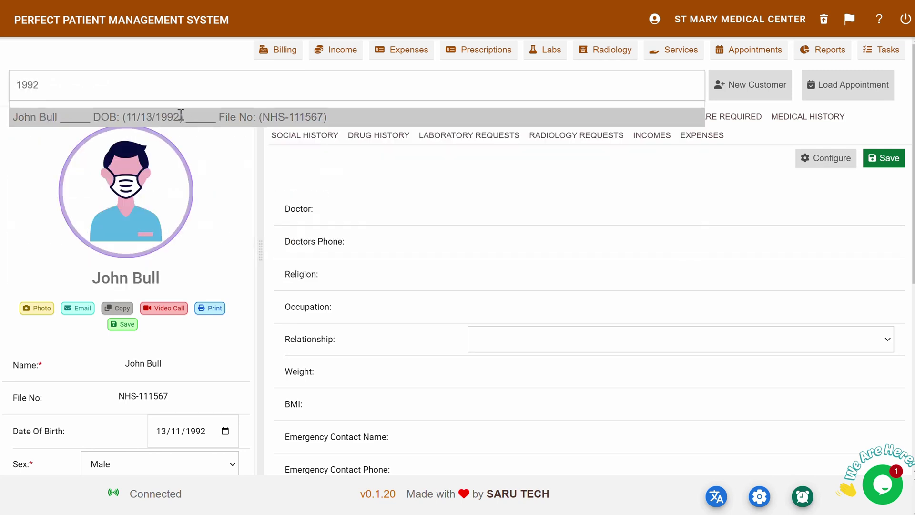
key("BackSpace")
key("BackSpace")
key("BackSpace")
key("BackSpace")
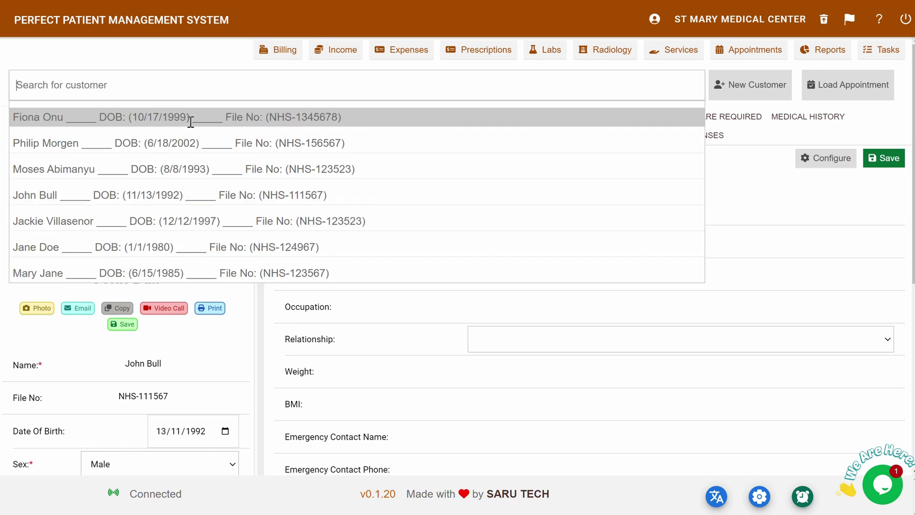
- Load the first patient from the search list
left_click(191, 122)
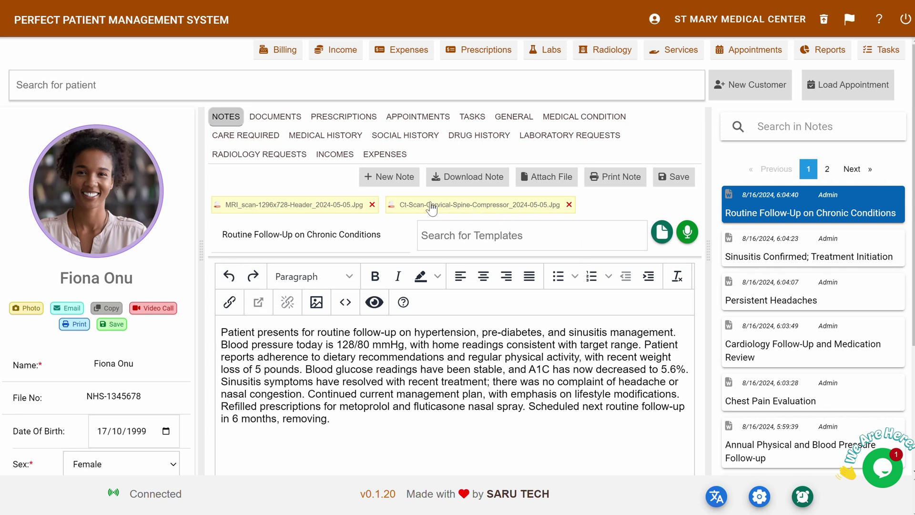
- Create and save a 'Routine Checkup' note from the Basic Medical SOAP Note template with pasted Subjective and Objective text
left_click(400, 180)
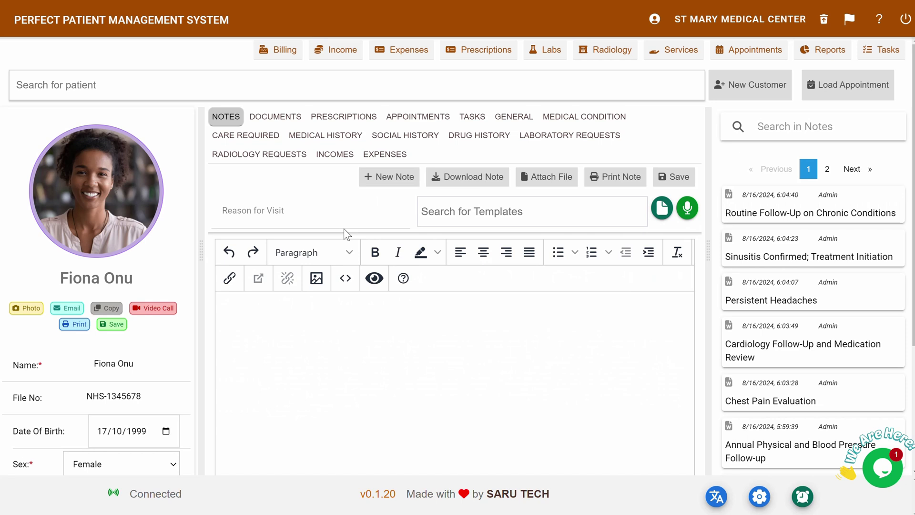
left_click(297, 210)
type("Routin")
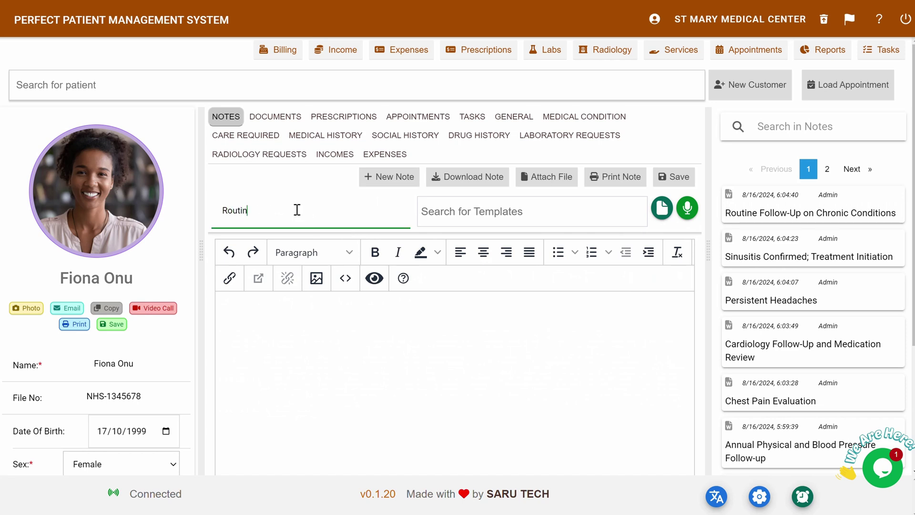
type("e Checkup")
left_click(484, 211)
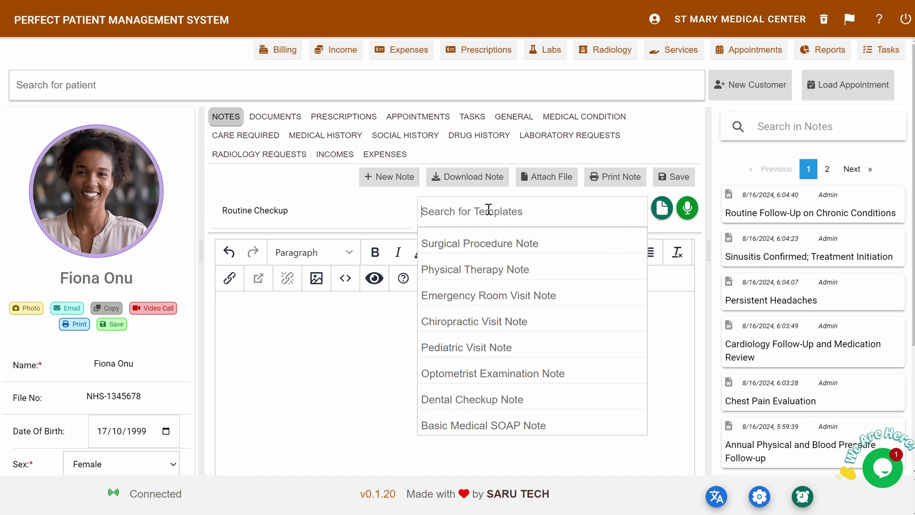
left_click(477, 425)
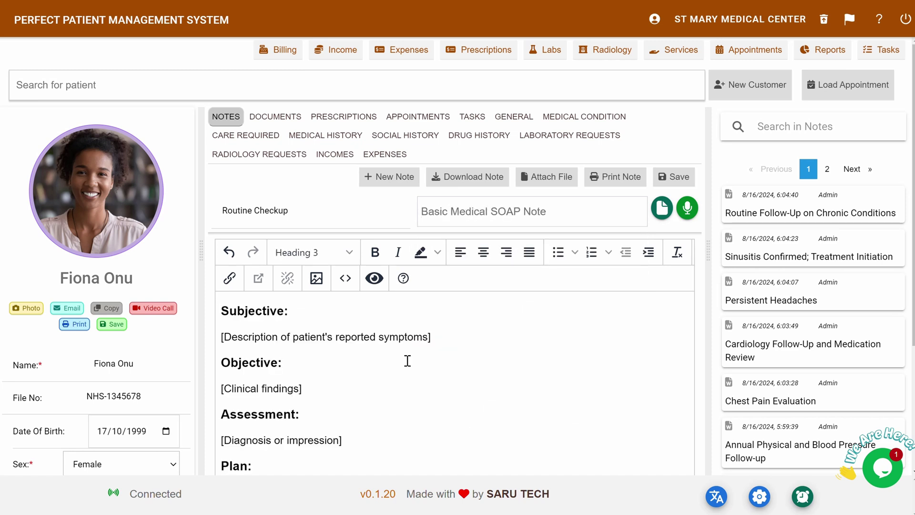
left_click(440, 338)
type("Patient presents for a routine checkup. Reports feeling generally well but mentions occasional mild headaches, which started 2-3 weeks ago. No known triggers, relieved by over-the-counter ibuprofen. Denies any chest pain, shortness of breath, or changes in vision. Family history includes hypertension and diabetes (father).")
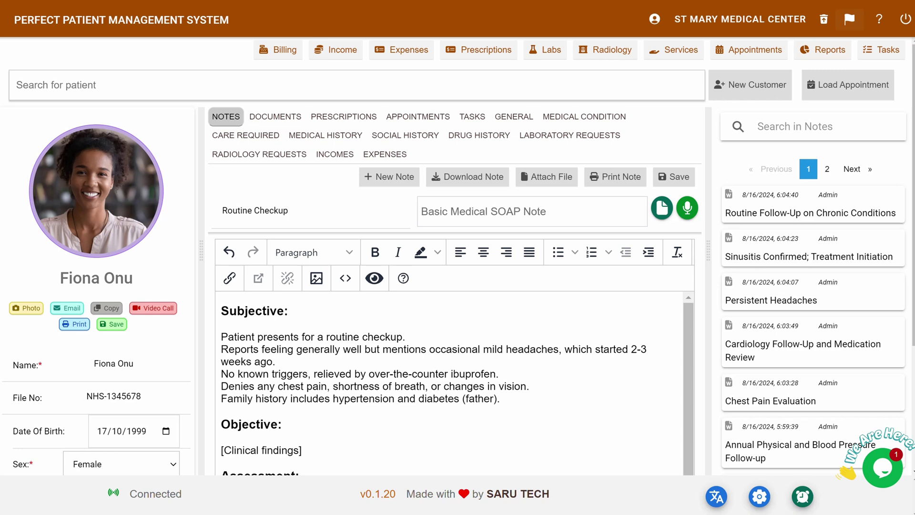
left_click(261, 450)
key("ctrl+v")
left_click(679, 71)
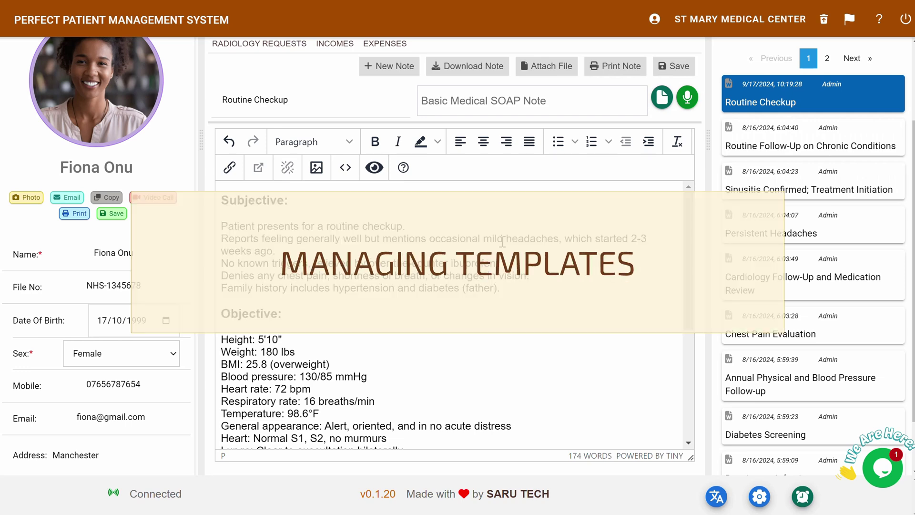
scroll(502, 242, "up", 3)
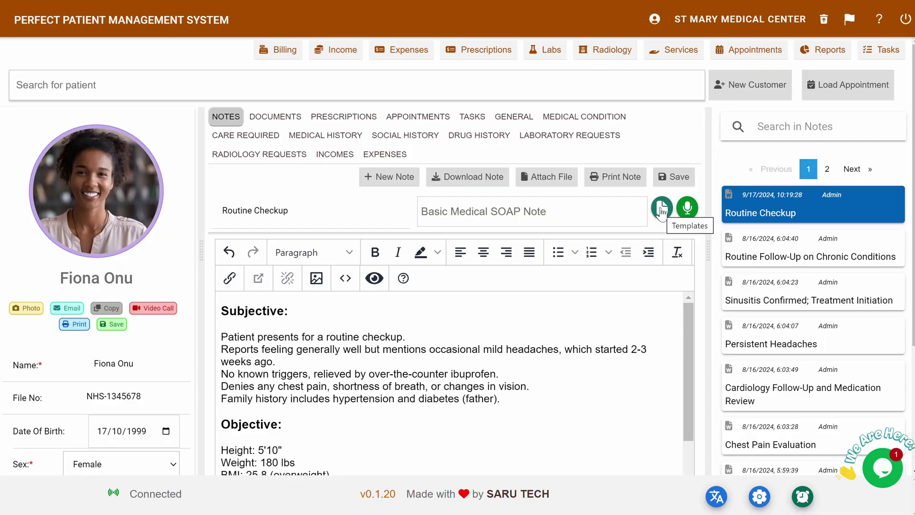
left_click(662, 209)
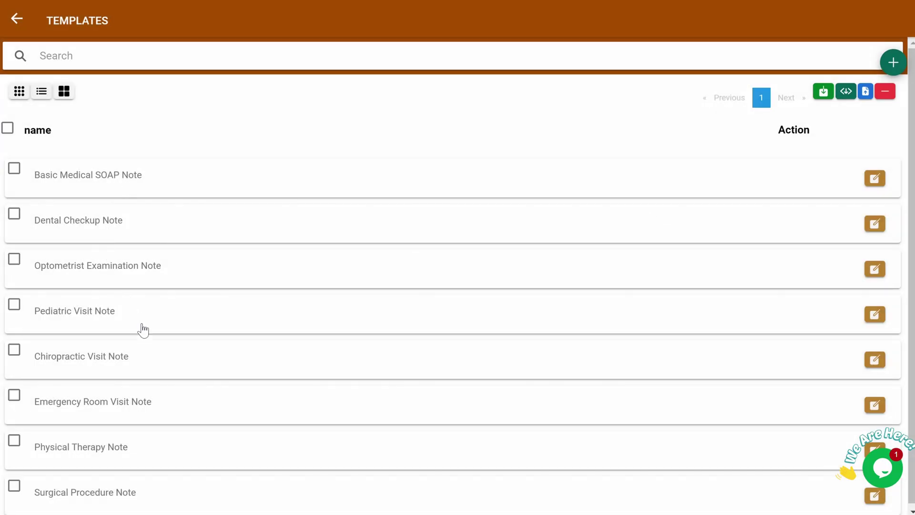
left_click(876, 270)
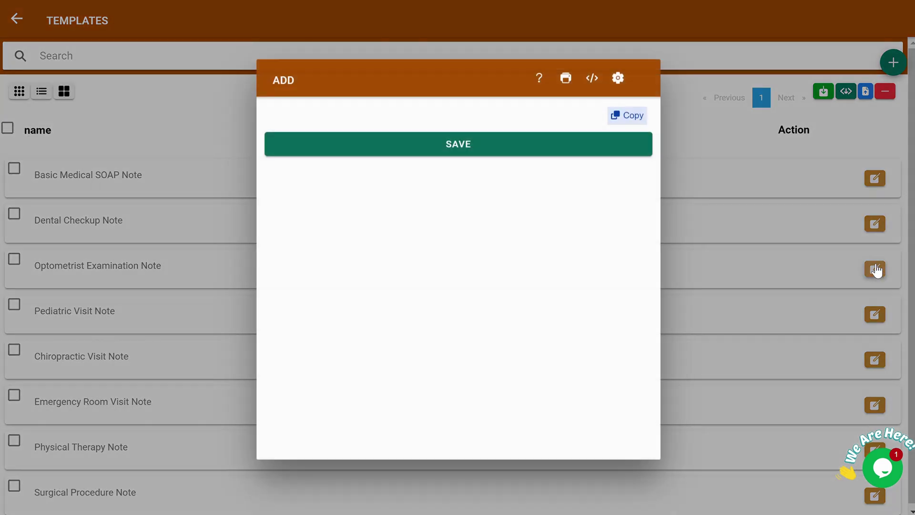
scroll(495, 333, "down", 3)
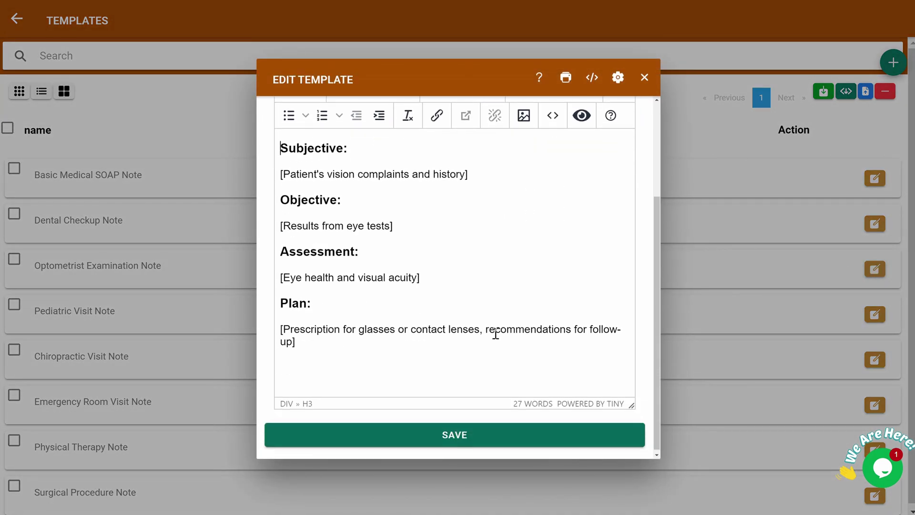
scroll(496, 333, "up", 3)
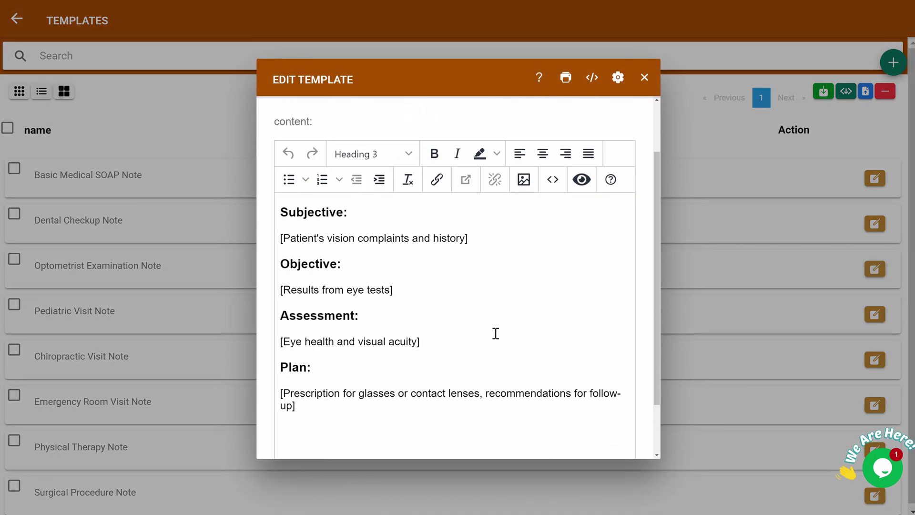
left_click(645, 77)
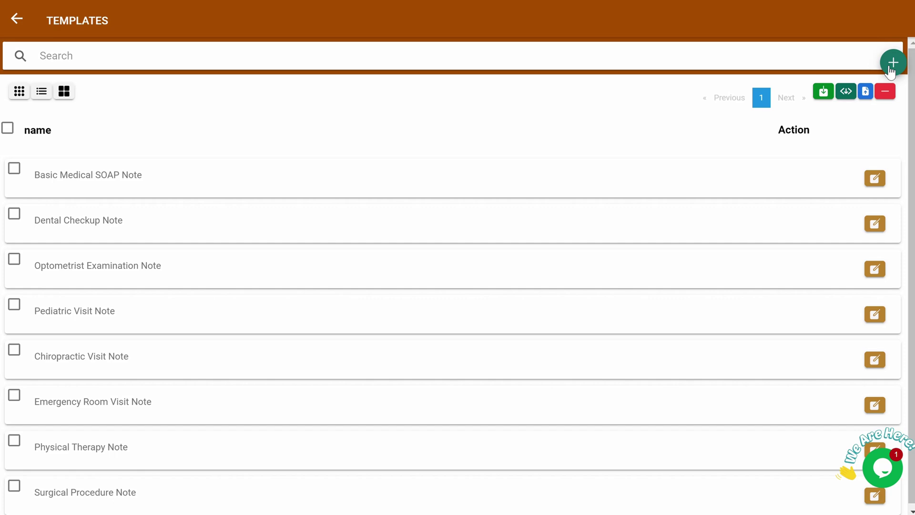
left_click(891, 67)
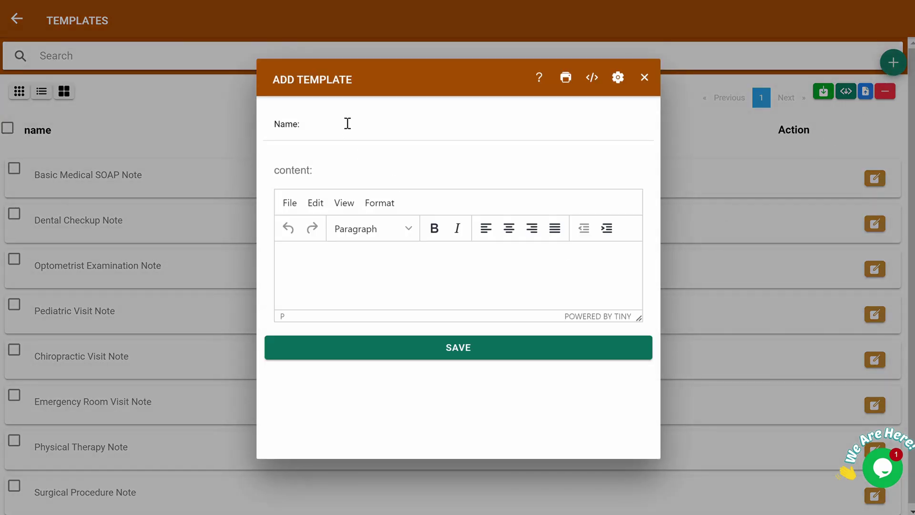
key("Escape")
left_click(16, 20)
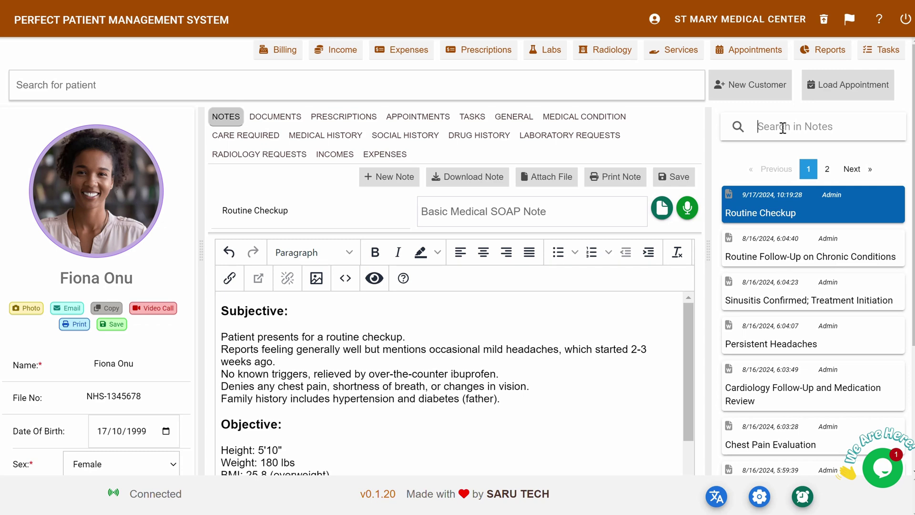
- Search the notes for 'chest pain', then clear the search box
type("chest pain")
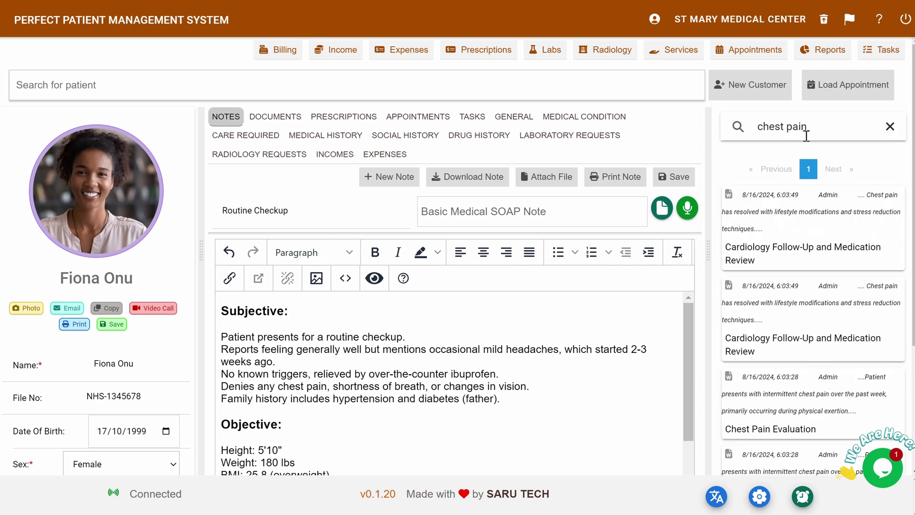
key("ctrl+a")
key("BackSpace")
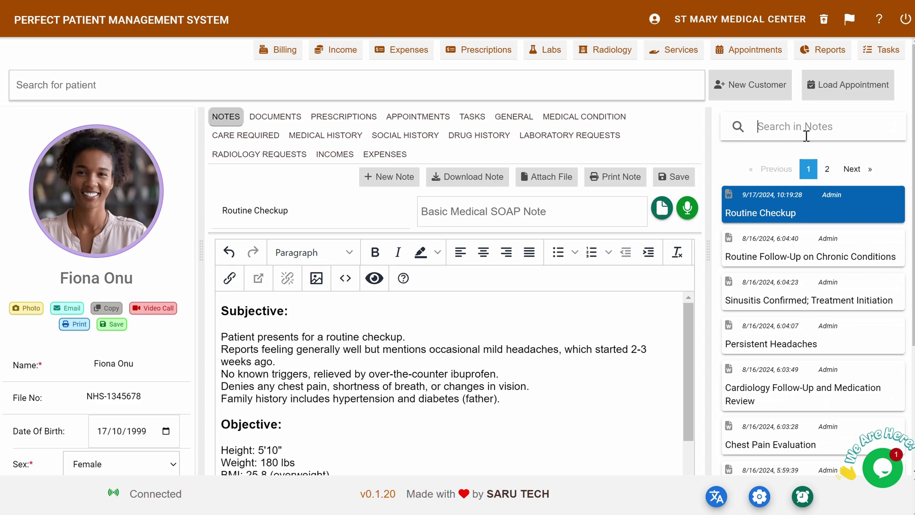
- Clear the notes search, open the Routine Follow-Up note, and change 'management.' to 'care.'
type("hypert")
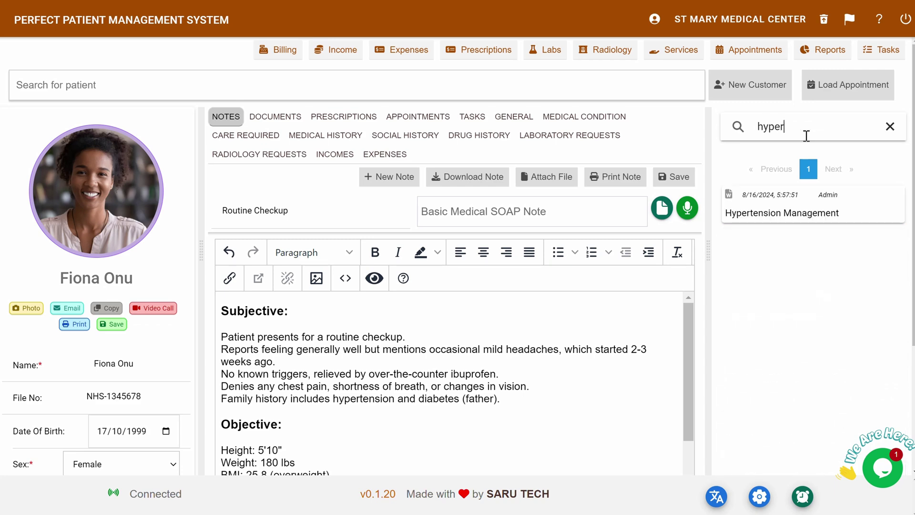
key("ctrl+a")
key("BackSpace")
left_click(807, 256)
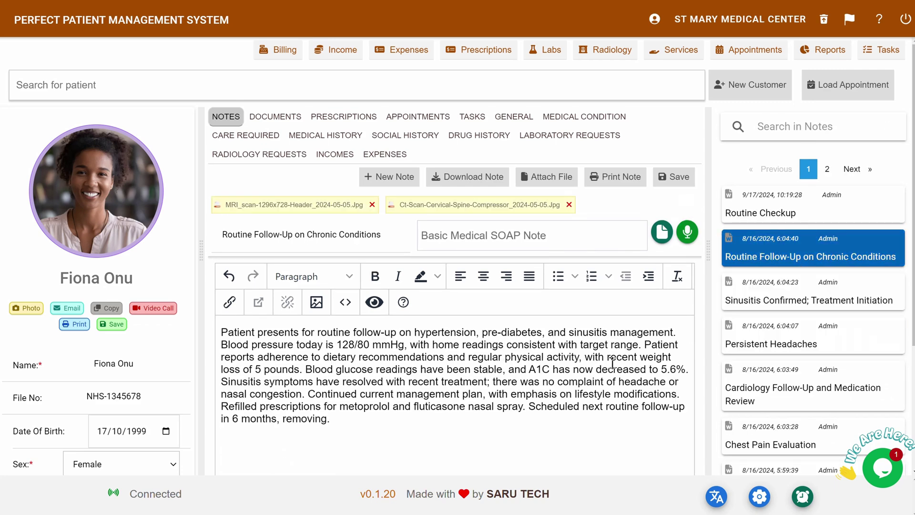
left_click_drag(609, 332, 676, 333)
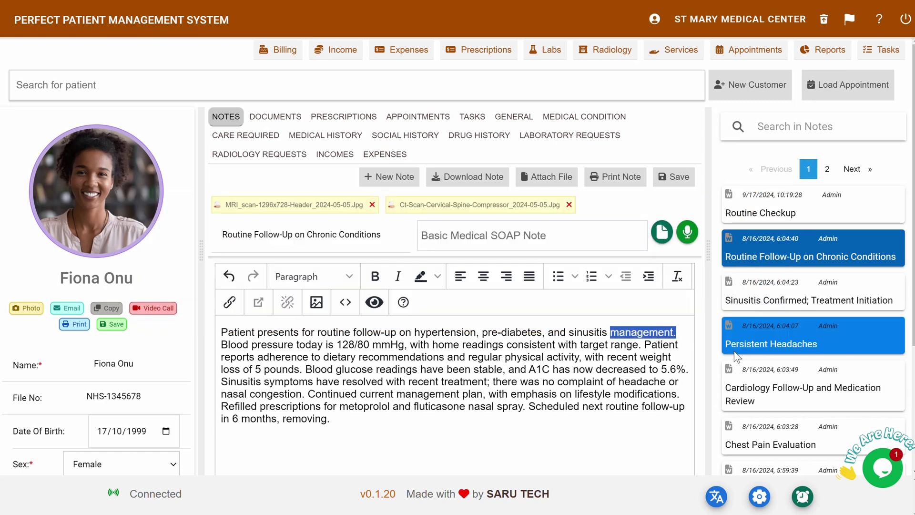
key("BackSpace")
type("care")
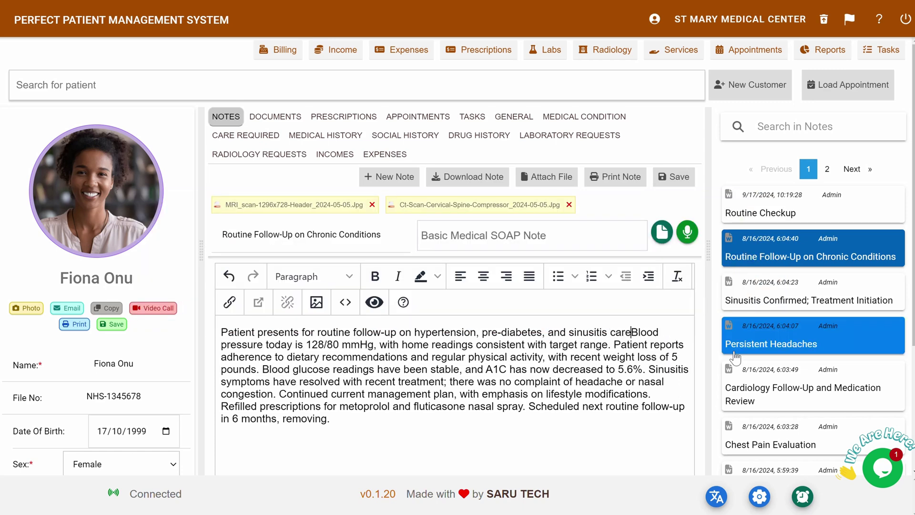
type(".")
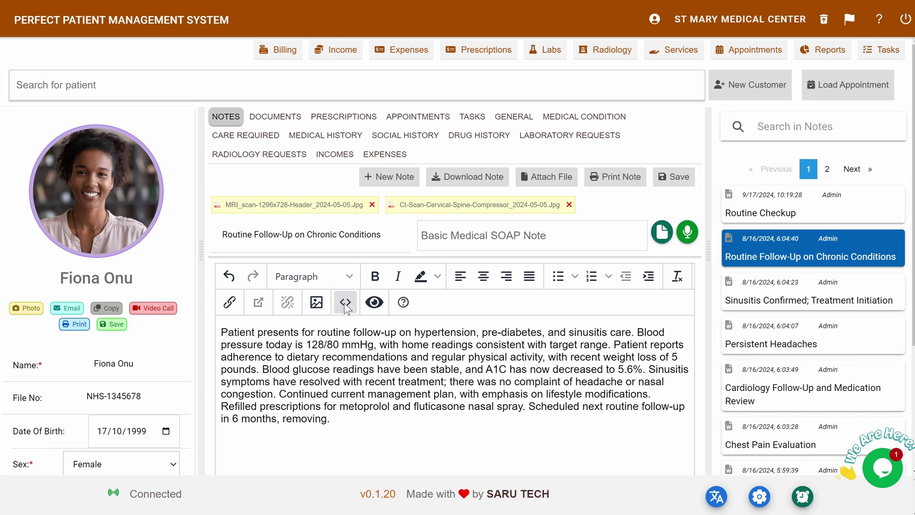
- Show the note's tracked changes, then hide them again
left_click(373, 303)
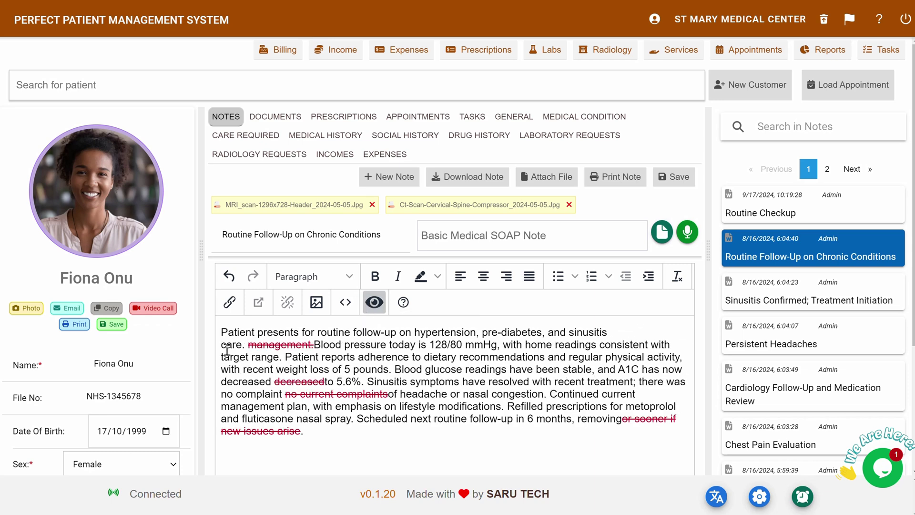
mouse_move(280, 341)
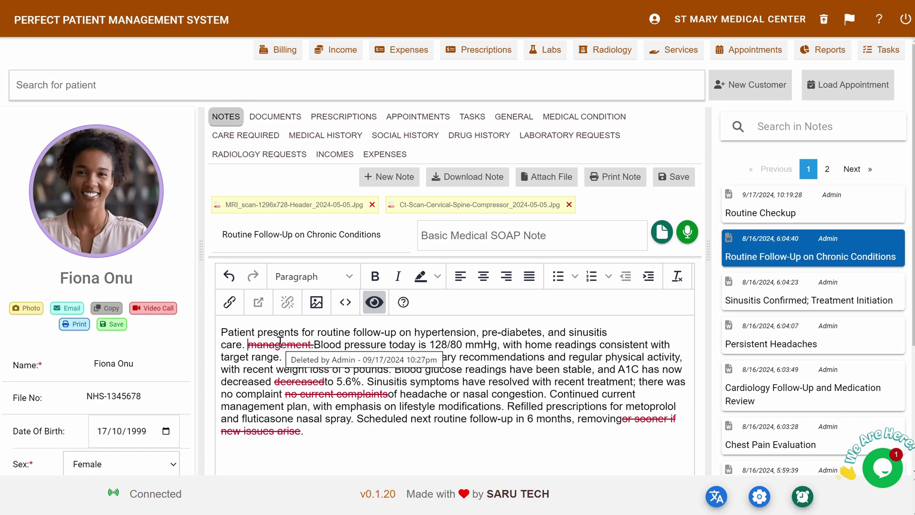
left_click(373, 302)
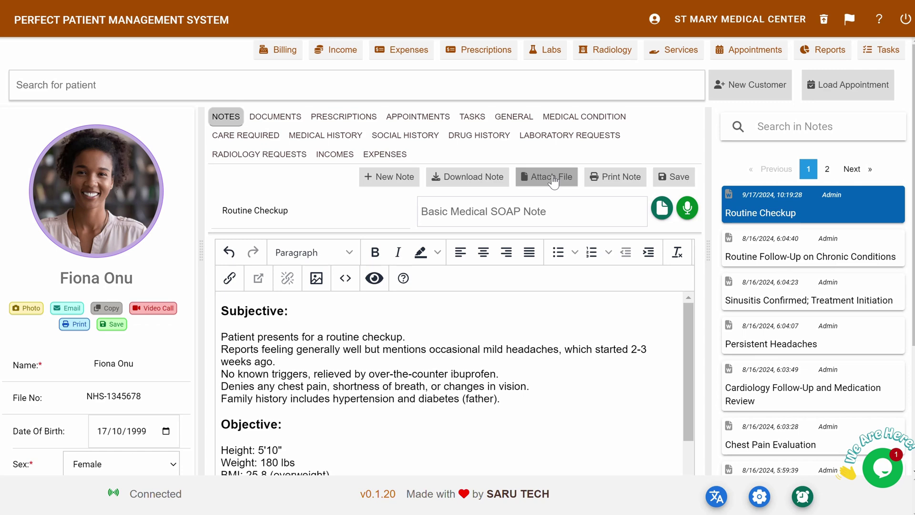
- Attach CT_Scan_General_Illustration_2024-05-05.jpg to the Routine Checkup note, preview it, and remove the cervical spine scan
left_click(553, 180)
left_click(325, 213)
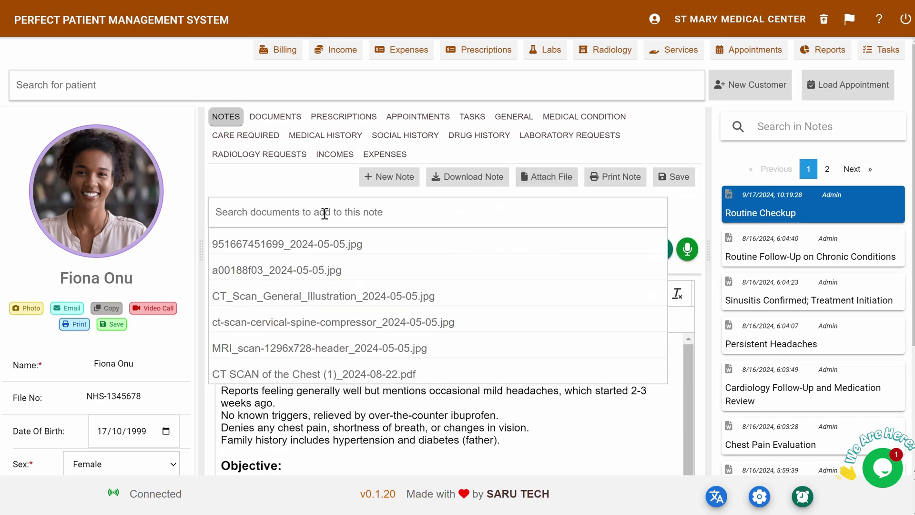
left_click(290, 296)
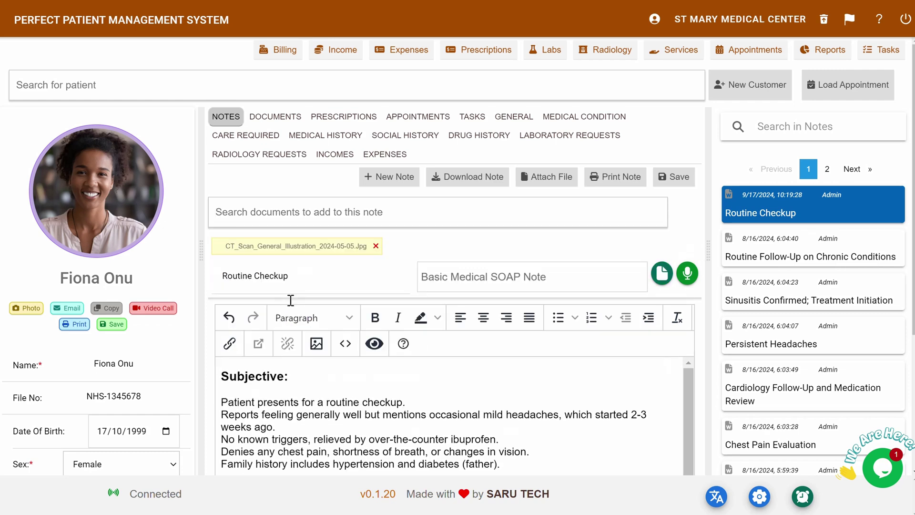
left_click(327, 249)
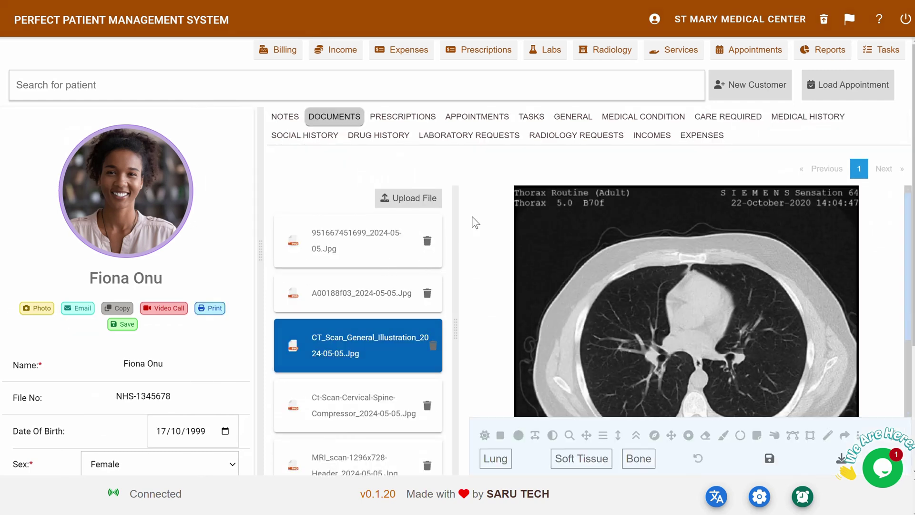
left_click(284, 118)
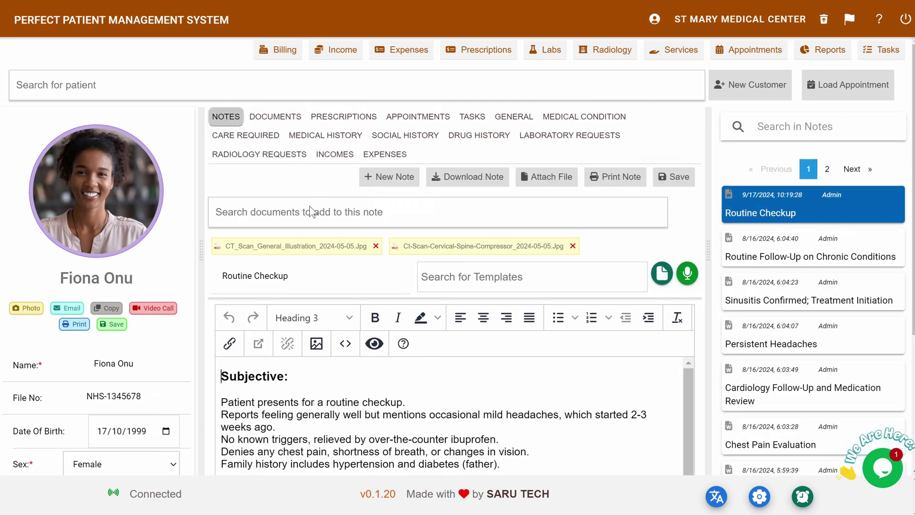
left_click(573, 247)
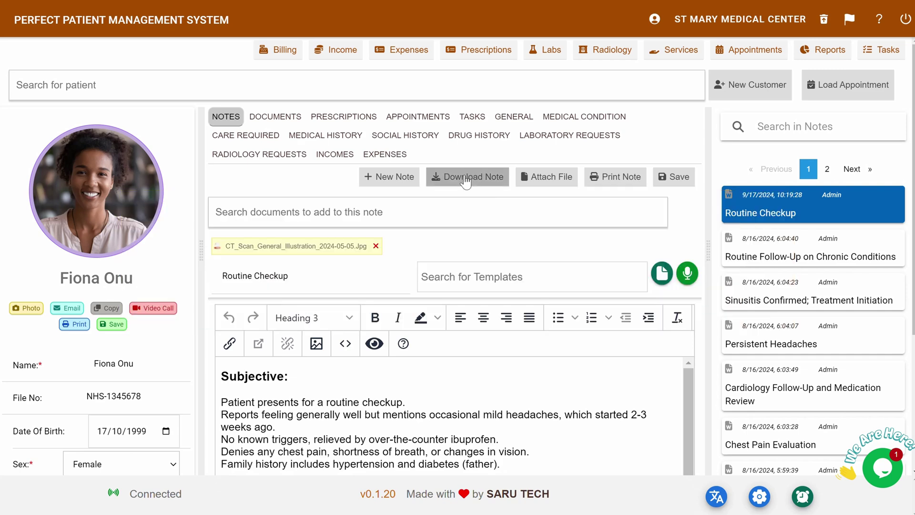
- Download the note as Routine Checkup.doc and open its printable version
left_click(465, 181)
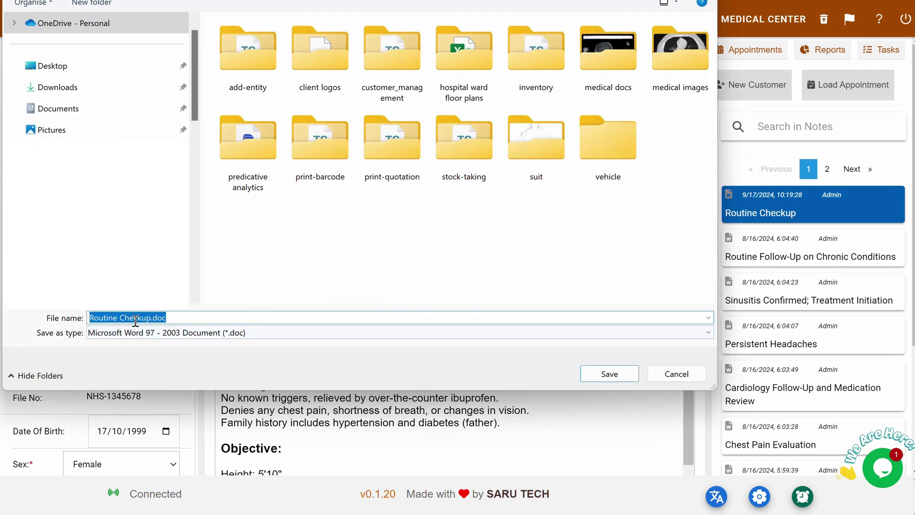
left_click(608, 374)
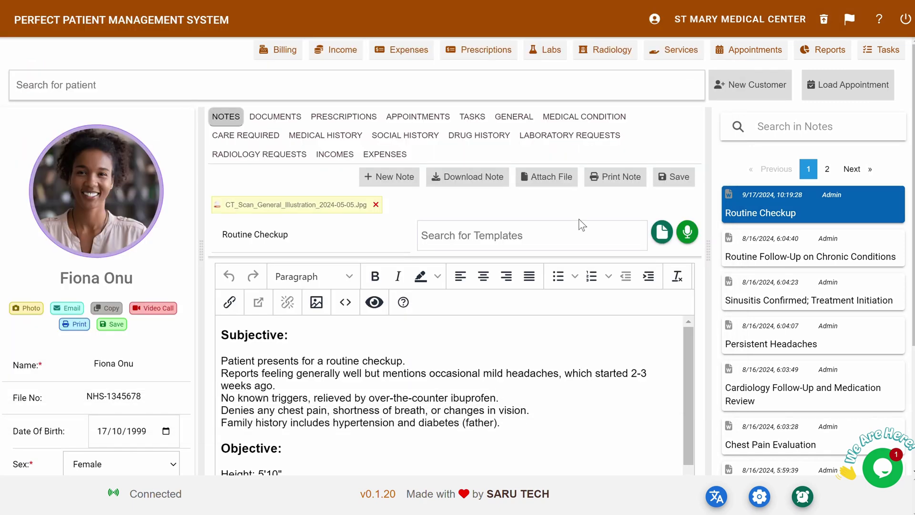
left_click(613, 178)
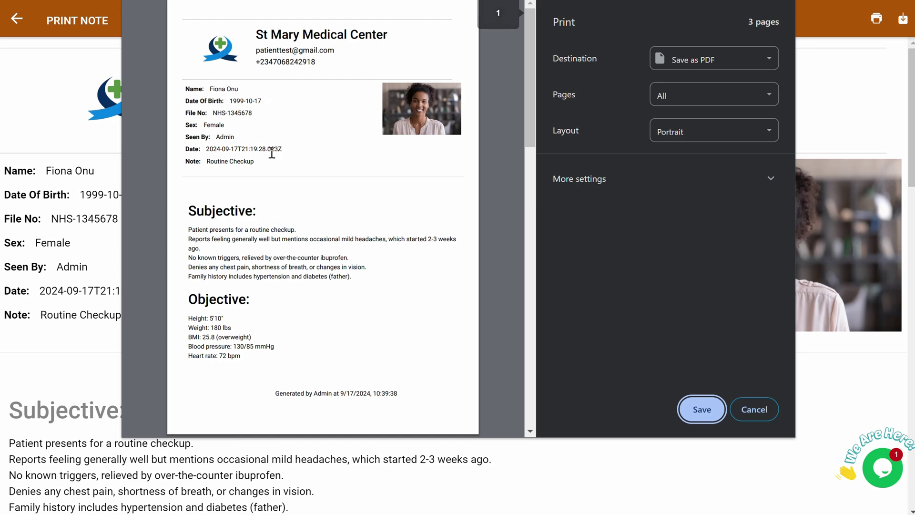
- Go to the patient's stored documents list
scroll(321, 241, "down", 1)
scroll(321, 242, "down", 6)
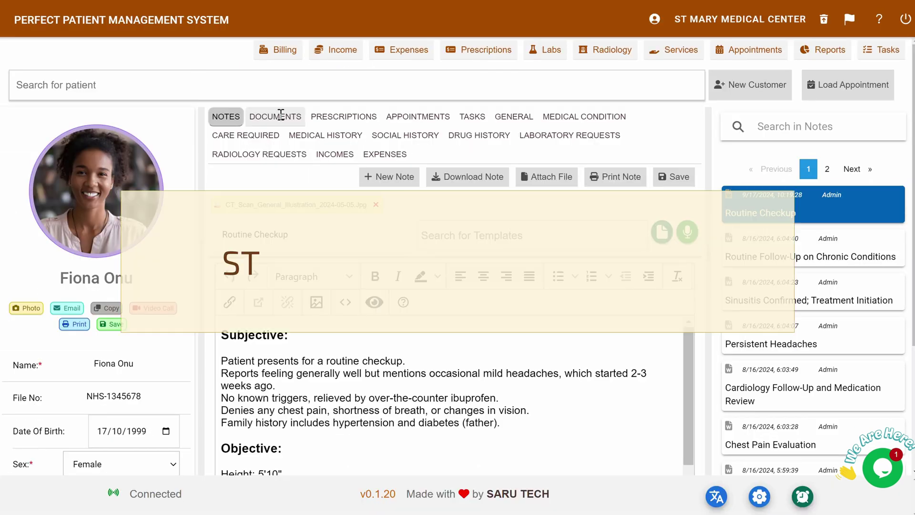
left_click(281, 116)
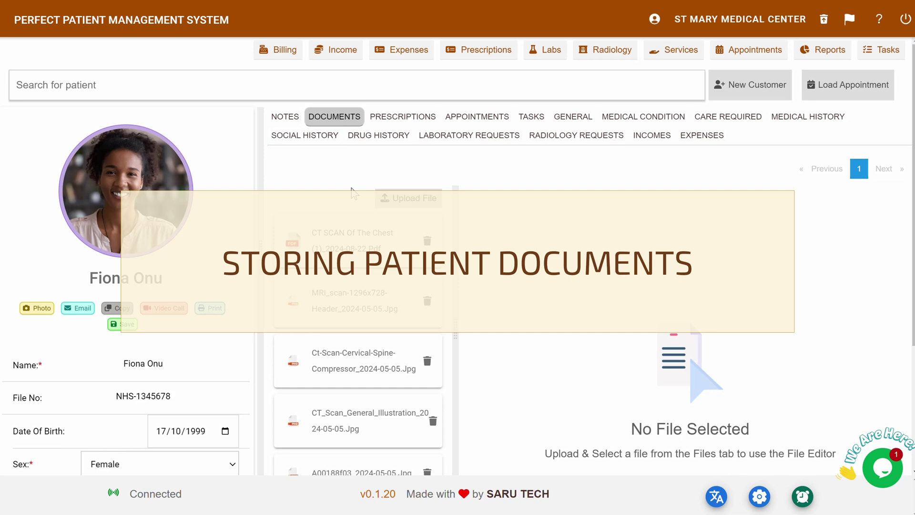
- View the cervical spine CT scan, then upload a chest x-ray from the image folder
left_click(321, 362)
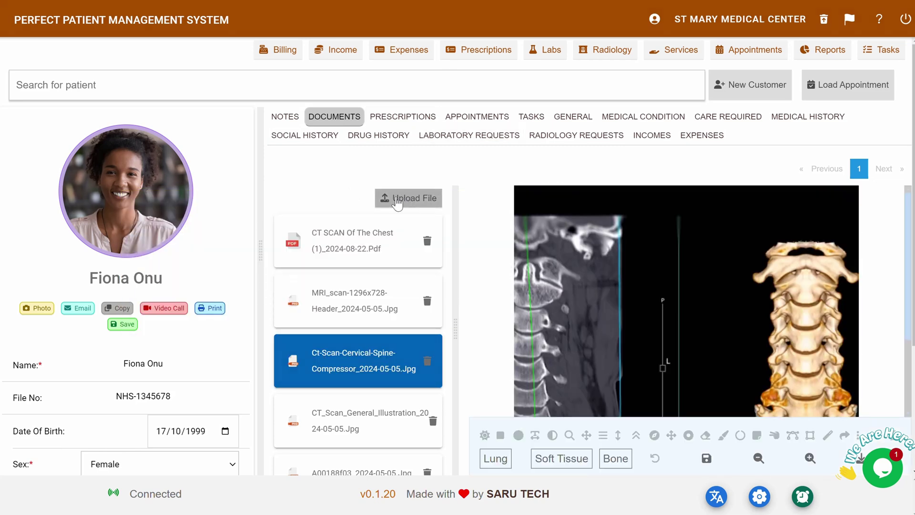
left_click(397, 202)
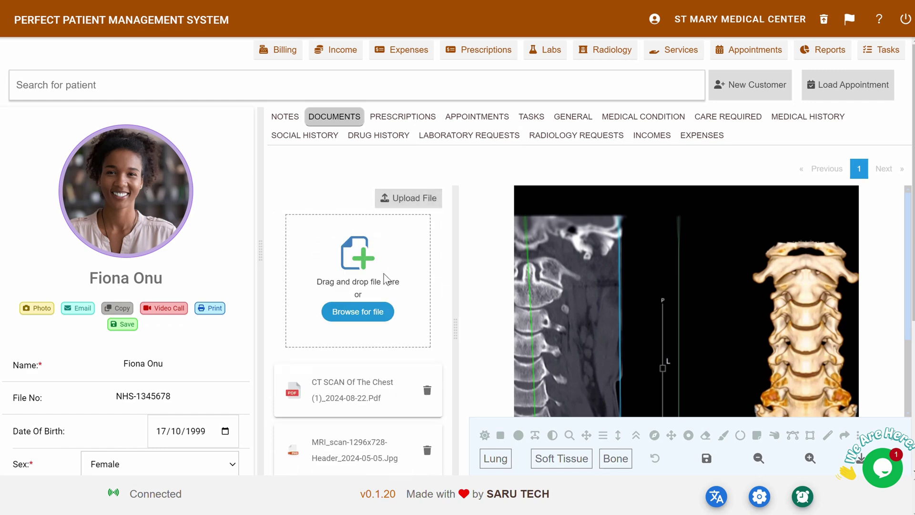
key("alt+Tab")
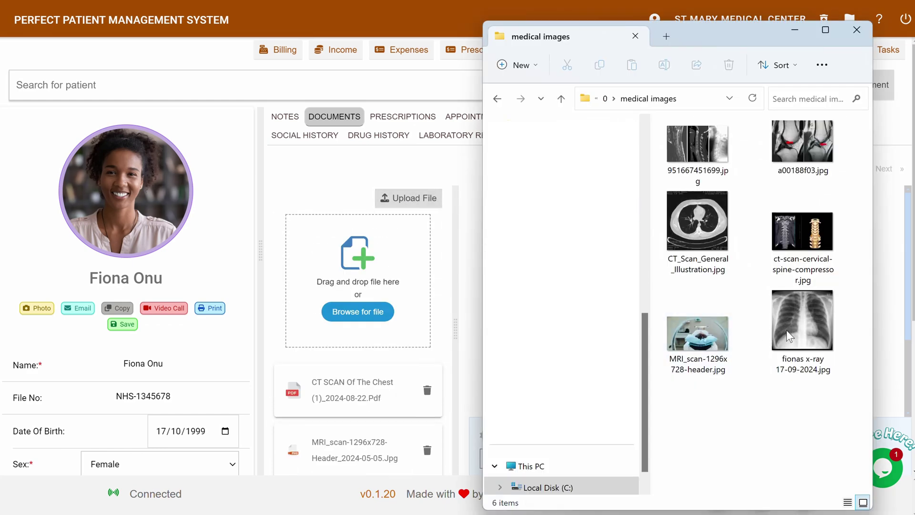
left_click_drag(803, 334, 326, 256)
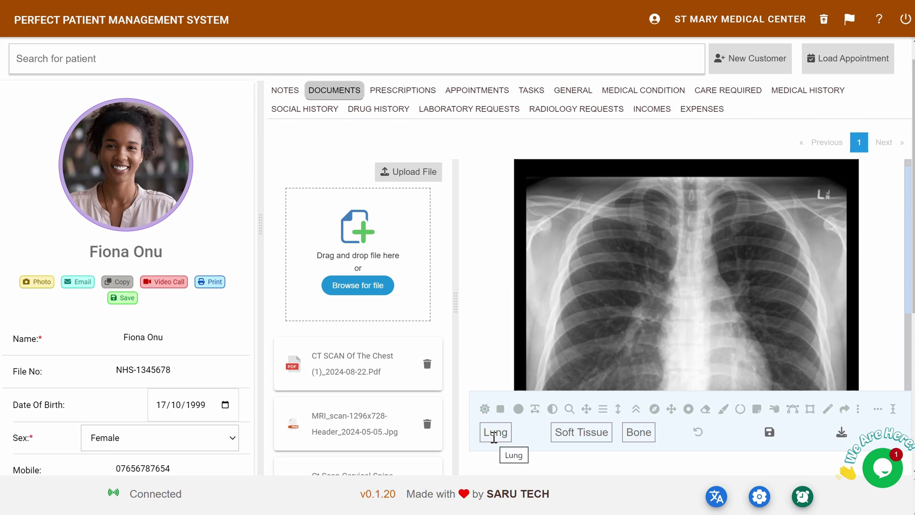
- Apply the Lung preset to the chest x-ray and magnify a region of it
left_click(494, 432)
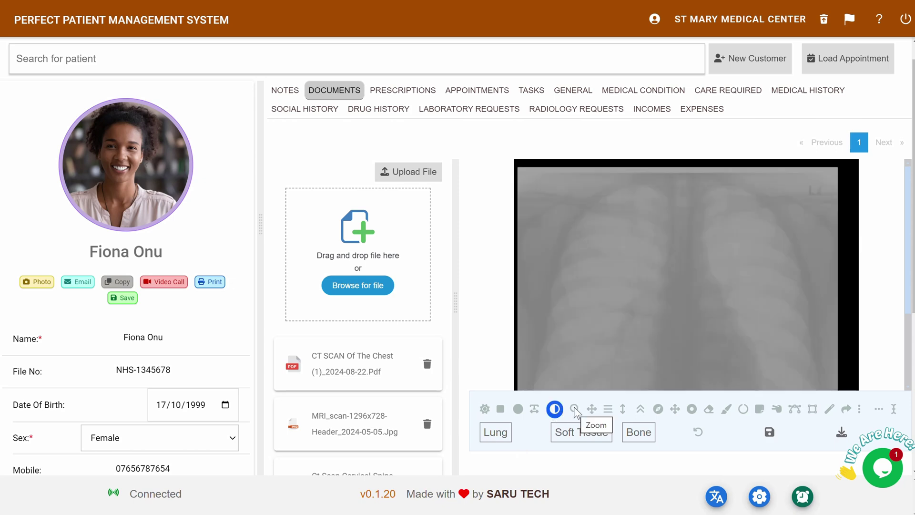
left_click(518, 408)
left_click_drag(663, 269, 667, 299)
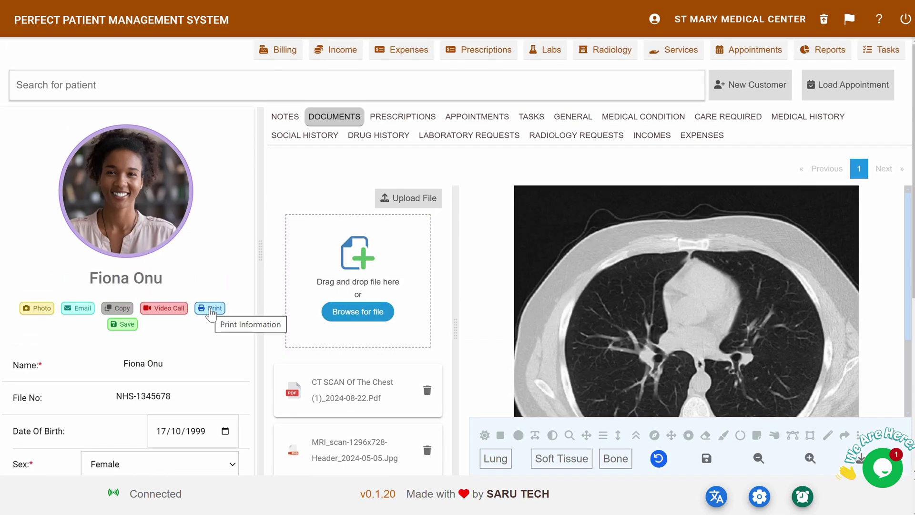
- Print the patient's Notes and Documents sections to a 14-page save-as-PDF preview
left_click(211, 310)
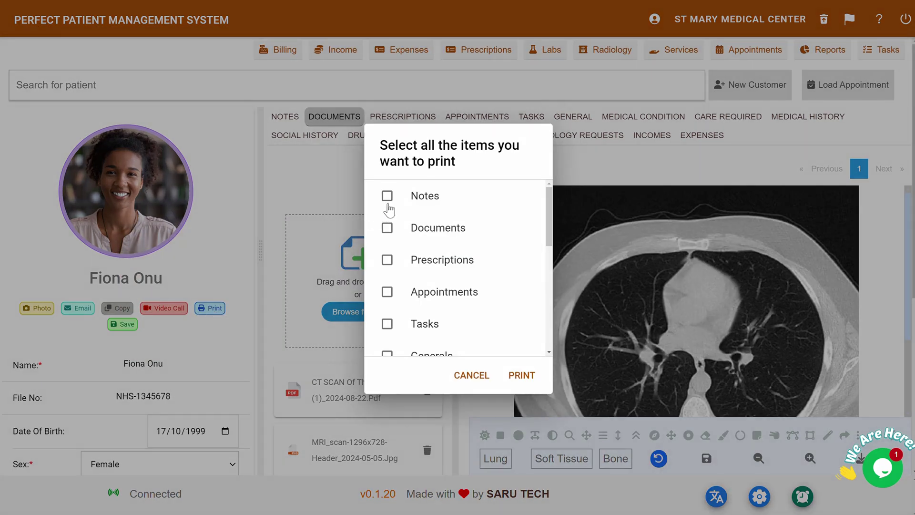
left_click(387, 200)
left_click(385, 230)
left_click(521, 376)
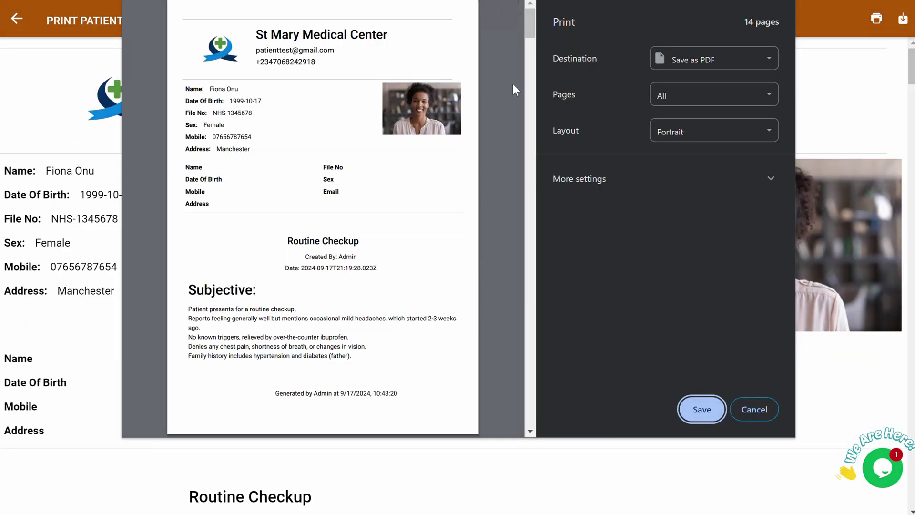
left_click_drag(529, 25, 501, 366)
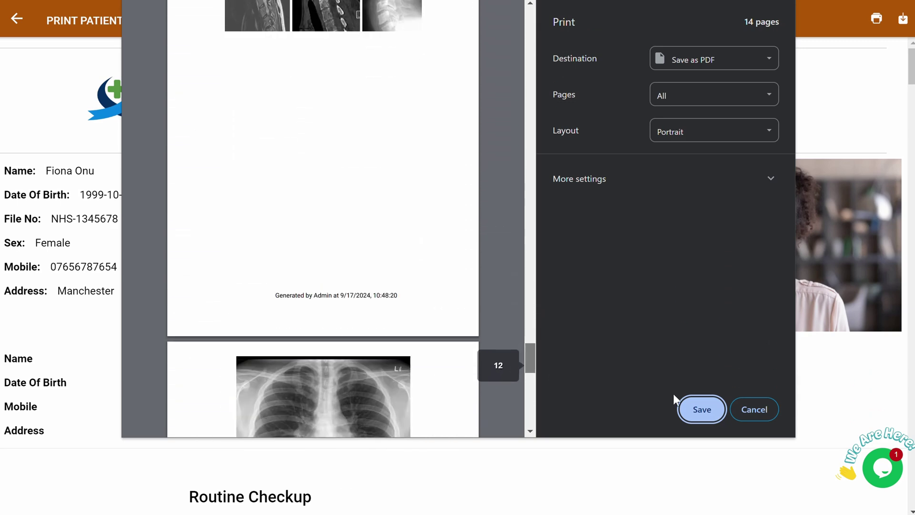
- Close the print preview, start an email, and begin a 'Review Chest Pain Complaint' appointment
left_click(754, 409)
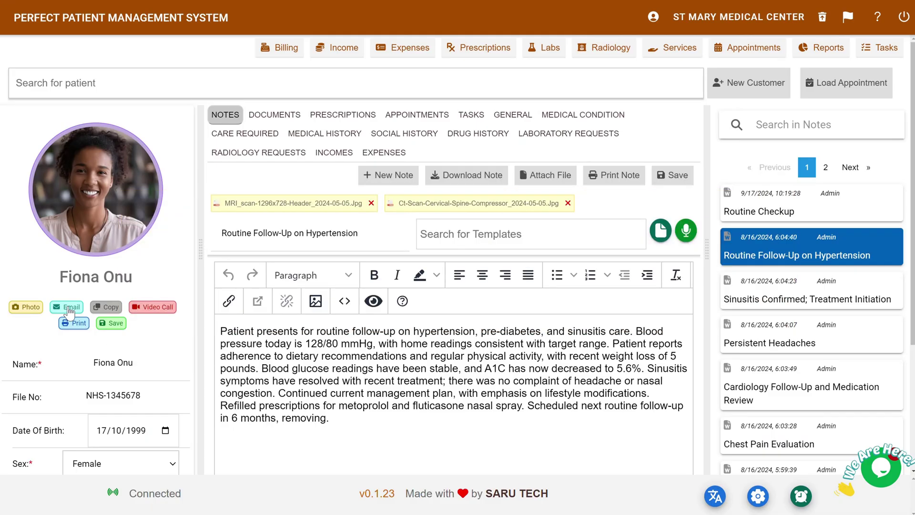
left_click(70, 308)
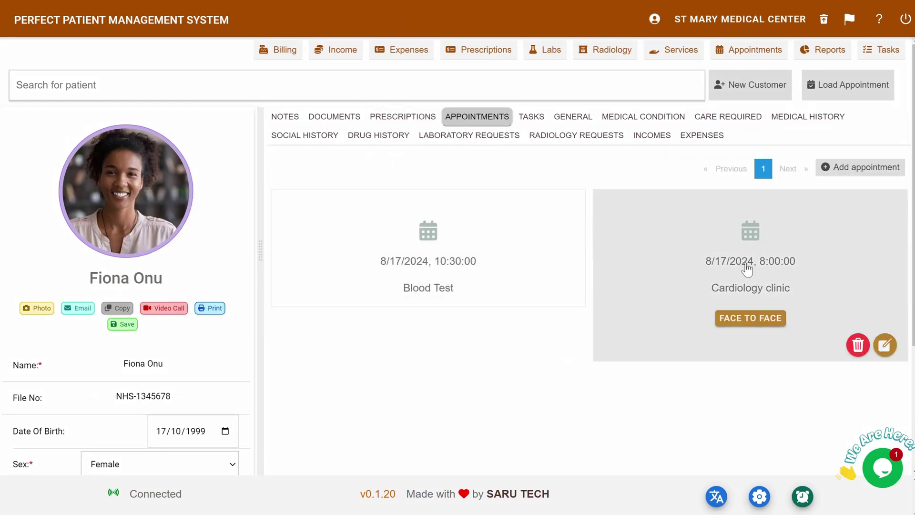
left_click(862, 166)
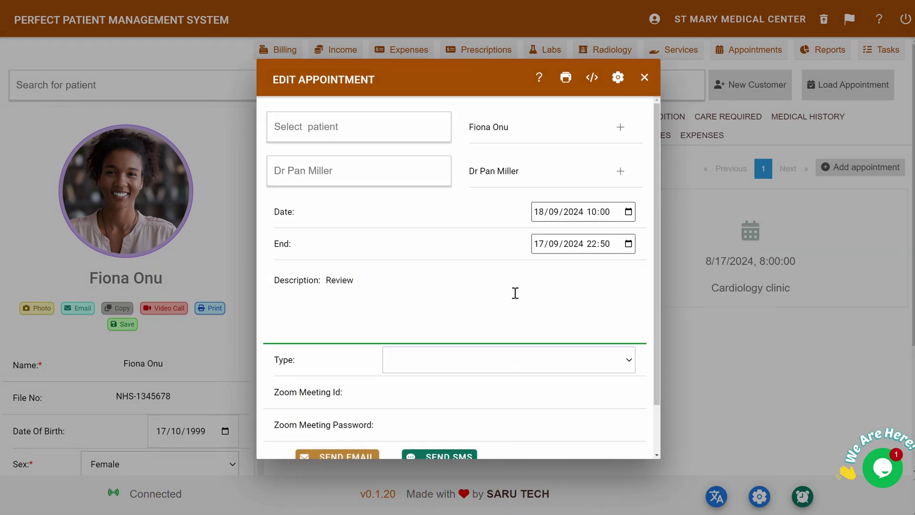
type("Chest Pain Complaint")
- Set the appointment type to Zoom Meeting, then change it to Face to Face
left_click(495, 358)
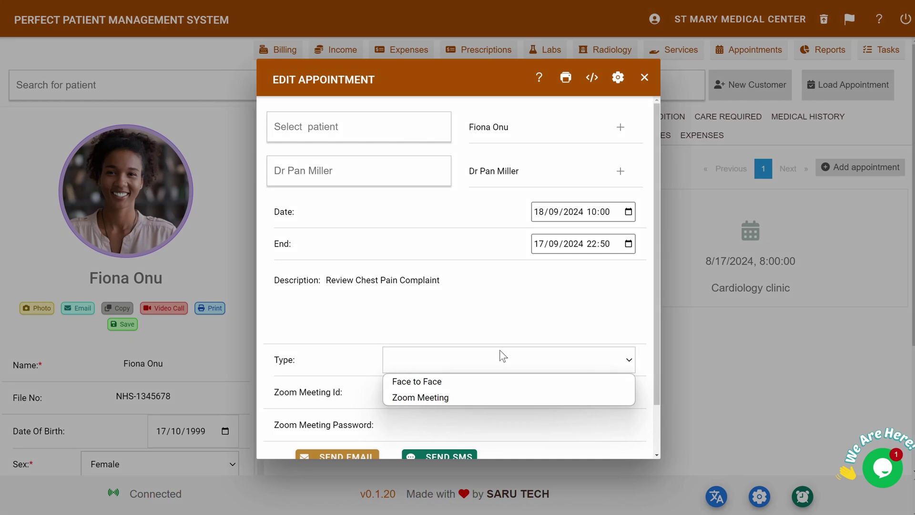
left_click(456, 402)
scroll(456, 362, "down", 2)
left_click(443, 304)
left_click(430, 322)
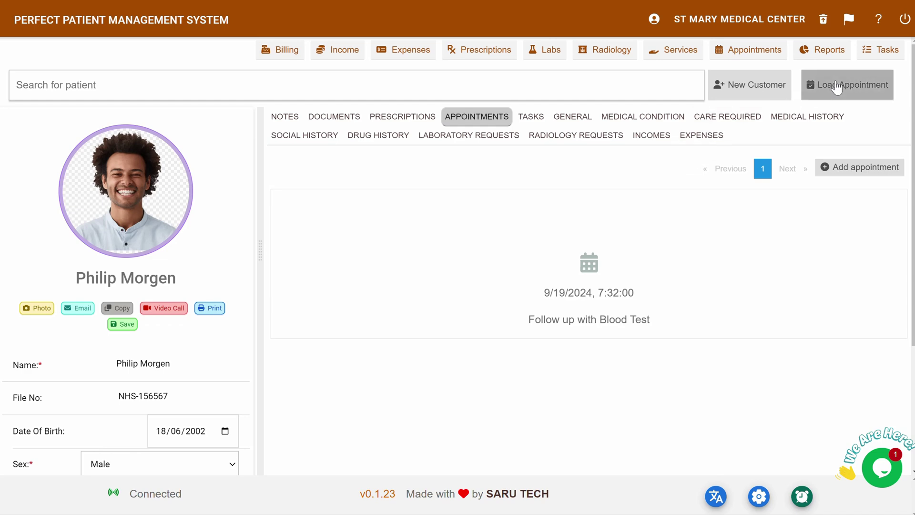
- Load the patient from her Review Chest Pain Complaint entry in the day's schedule
left_click(836, 85)
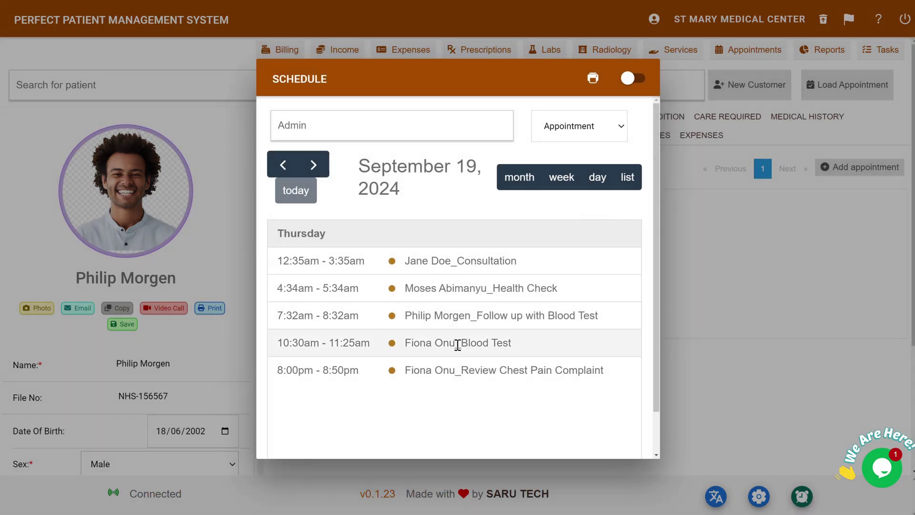
left_click(456, 372)
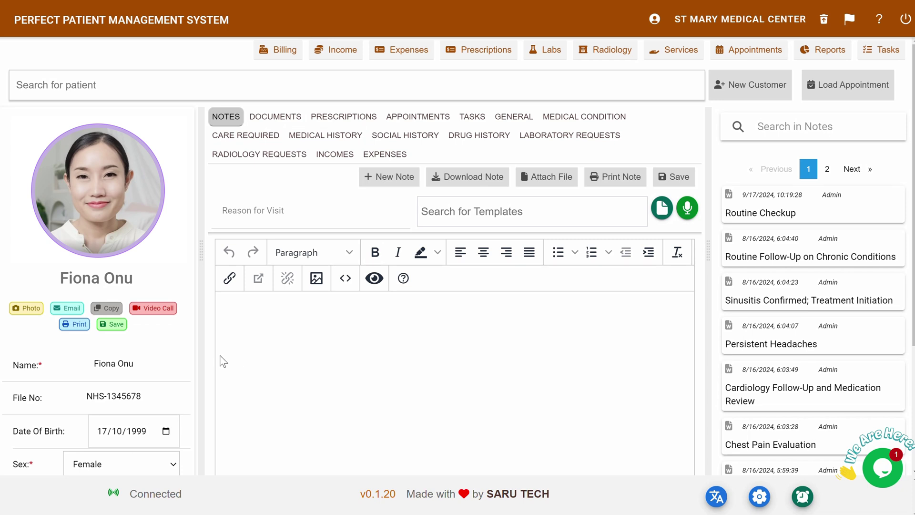
- Create a Zoom meeting for the patient's video call, then view her Tasks list
left_click(158, 308)
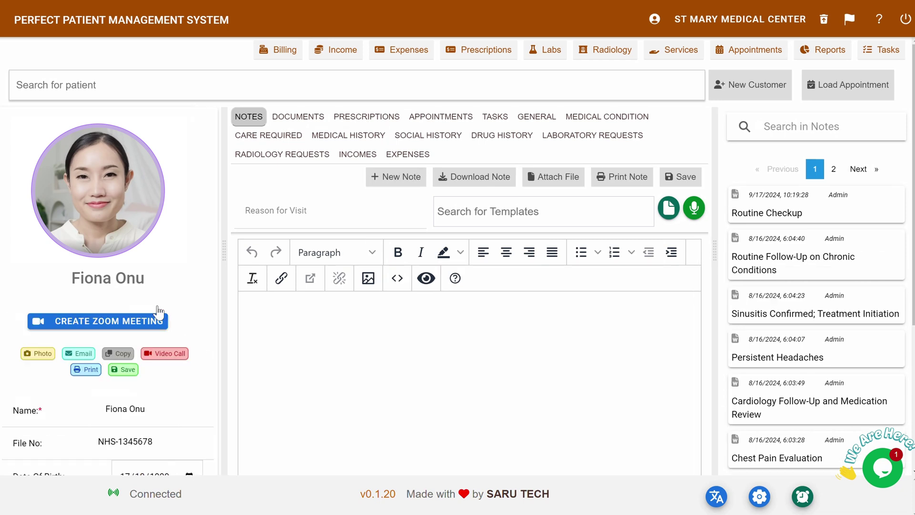
left_click(121, 324)
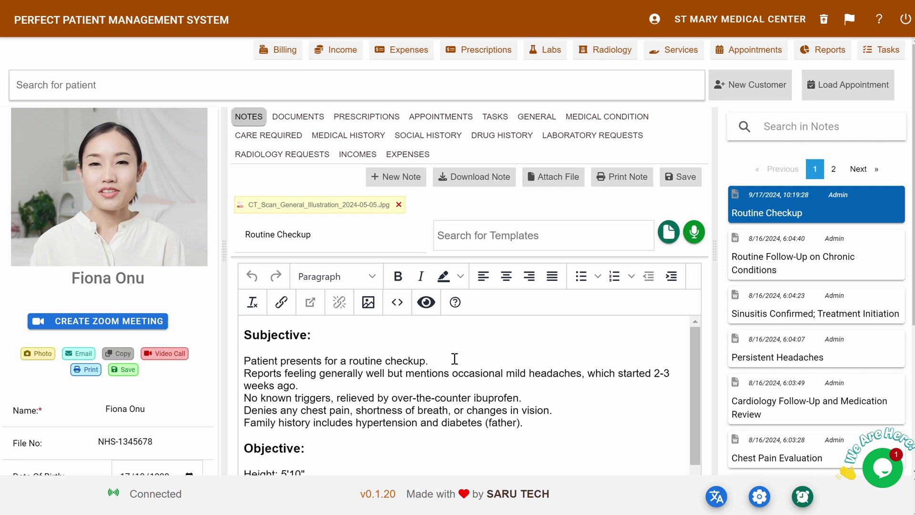
left_click(455, 359)
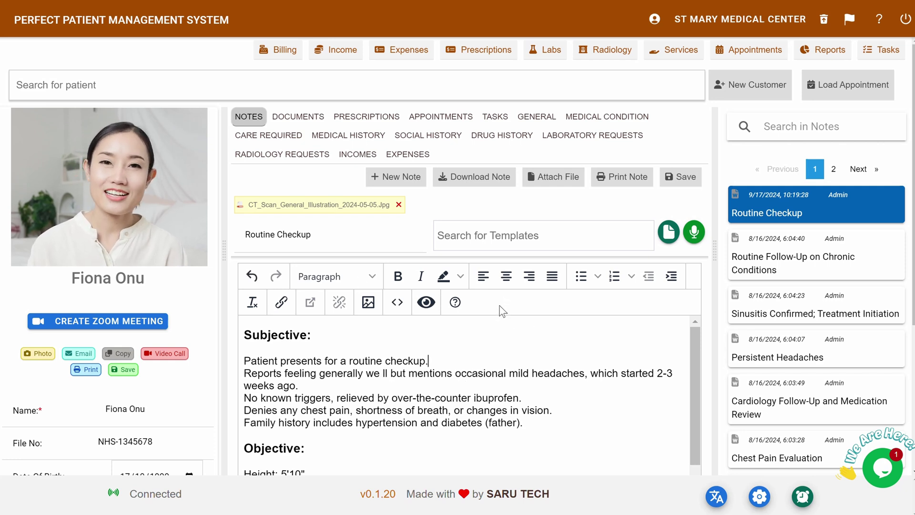
left_click(493, 116)
mouse_move(491, 230)
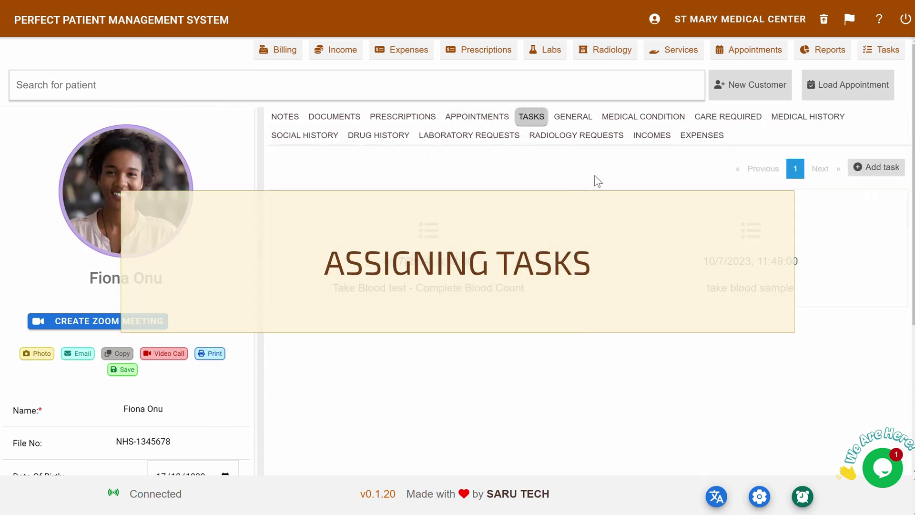
- Add task 'Prepare Discharge Note' assigned to the doctor, status Todo, priority High
left_click(881, 168)
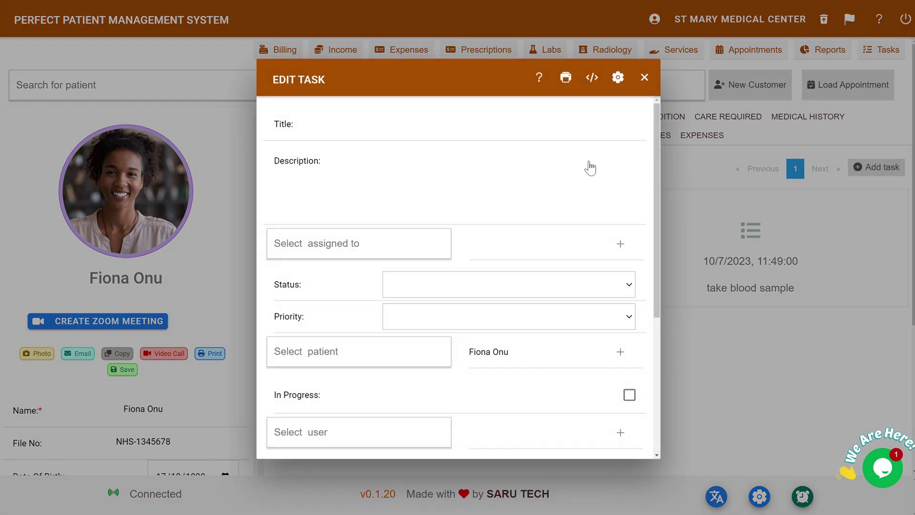
left_click(372, 132)
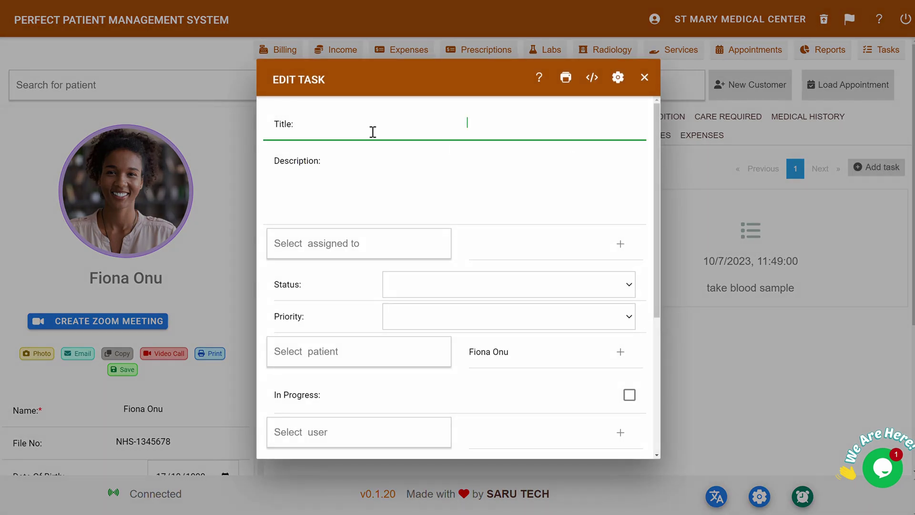
type("Prepare Discharge Note")
left_click(367, 259)
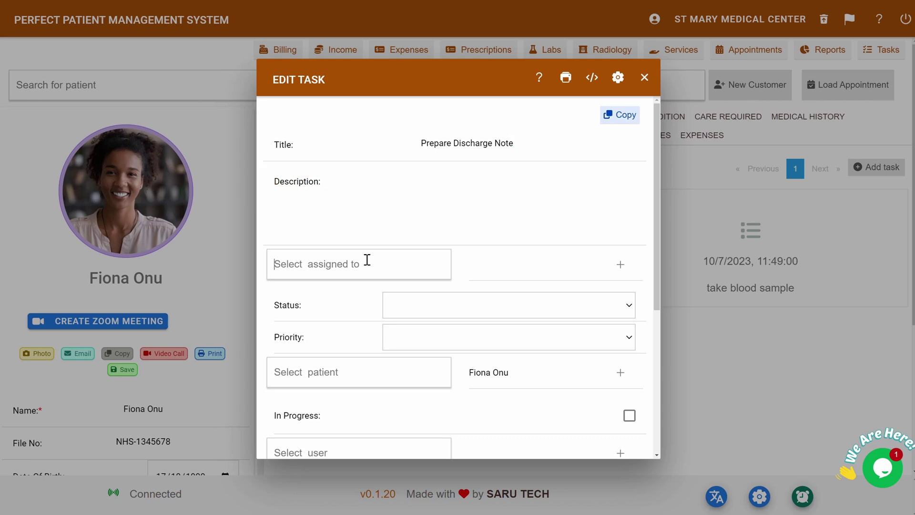
left_click(341, 317)
left_click(410, 306)
left_click(416, 328)
left_click(419, 335)
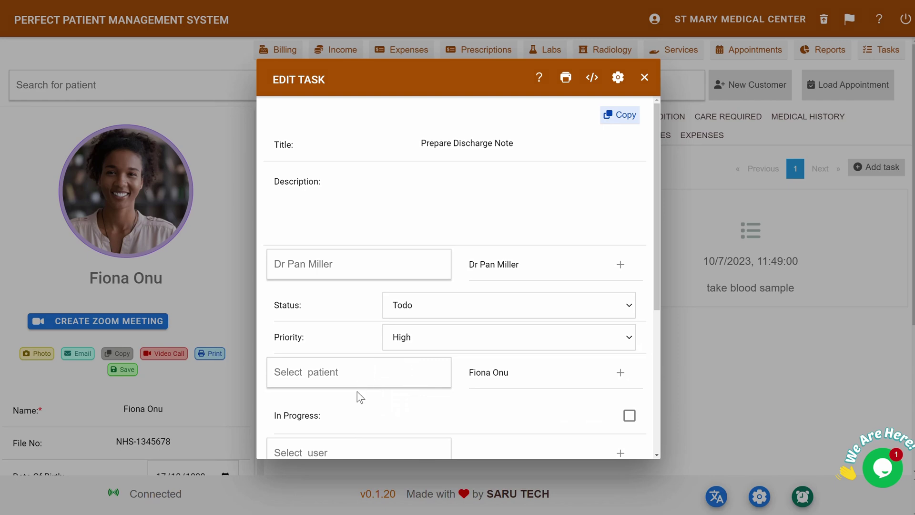
scroll(357, 391, "down", 5)
left_click(474, 434)
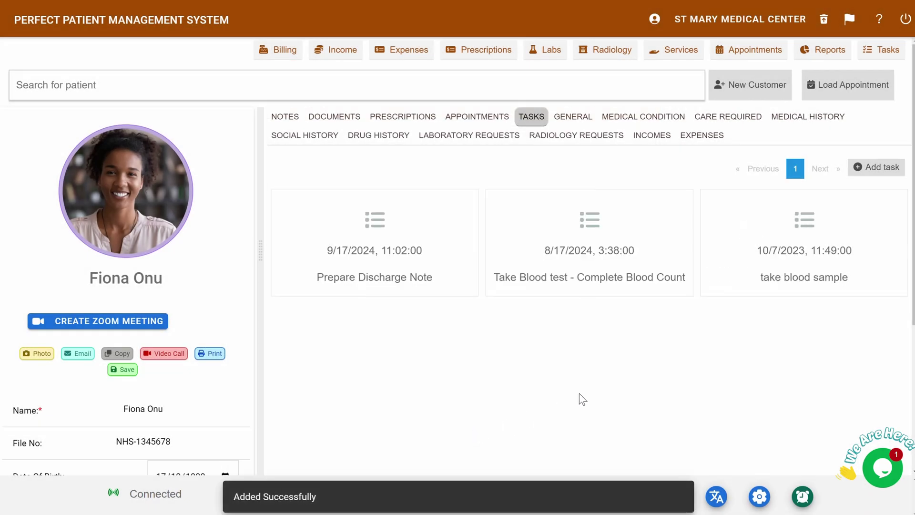
mouse_move(399, 260)
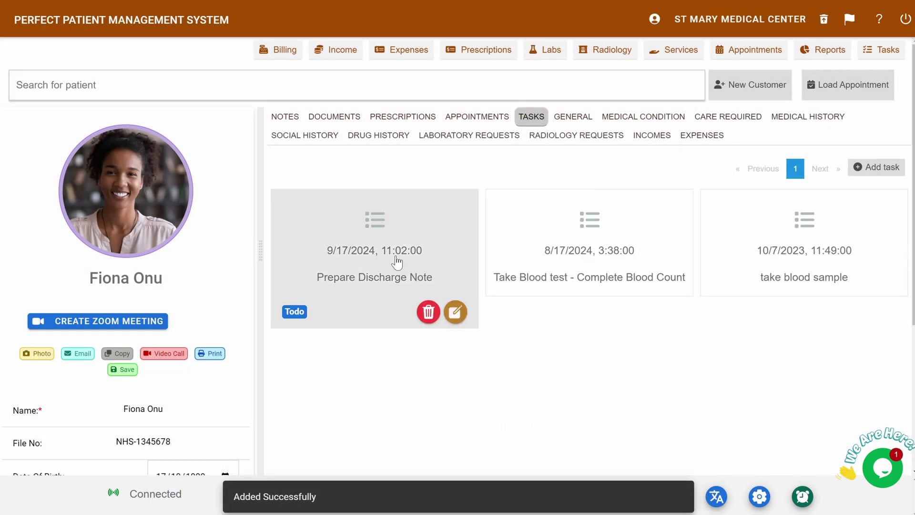
- Open the Prepare Discharge Note task and post a comment requesting a doctor's prescription
left_click(397, 261)
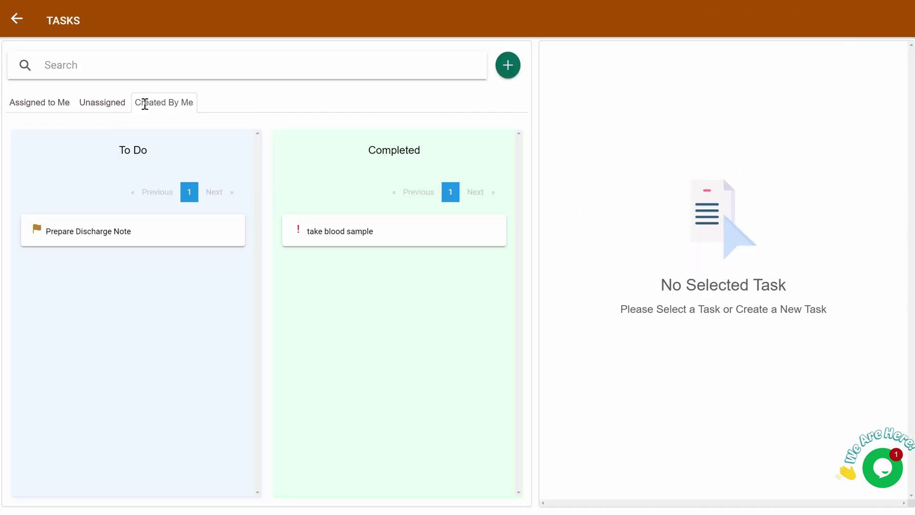
left_click(106, 236)
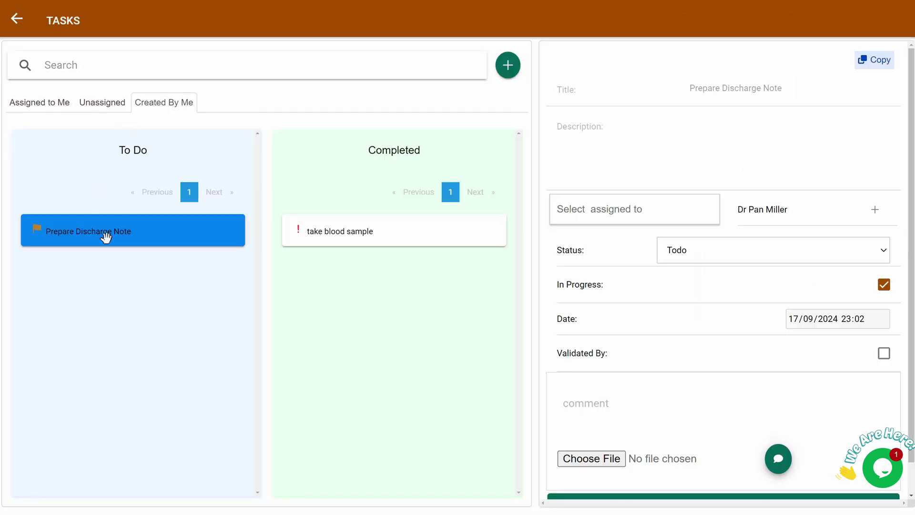
left_click(603, 408)
type("I need prescription from Dr")
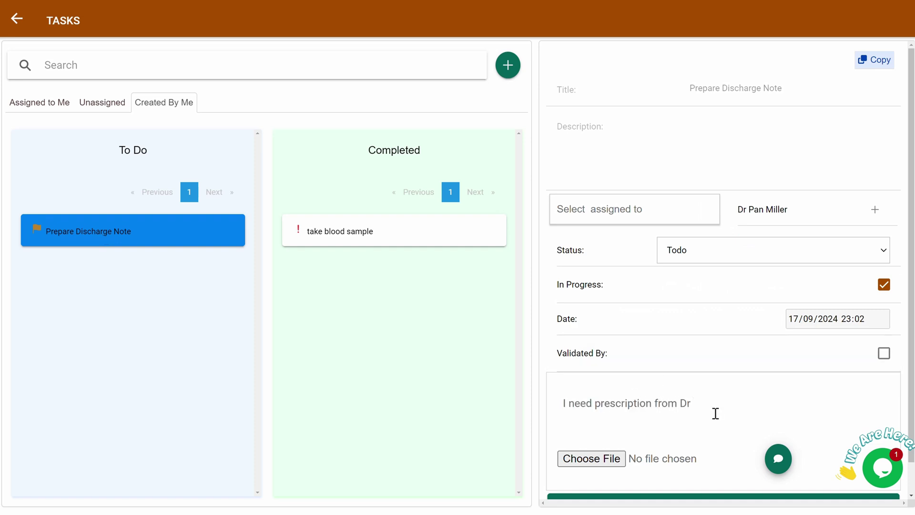
type(" Philip")
scroll(715, 413, "down", 1)
left_click(778, 425)
- Set the task status to Completed and save it
scroll(721, 286, "down", 2)
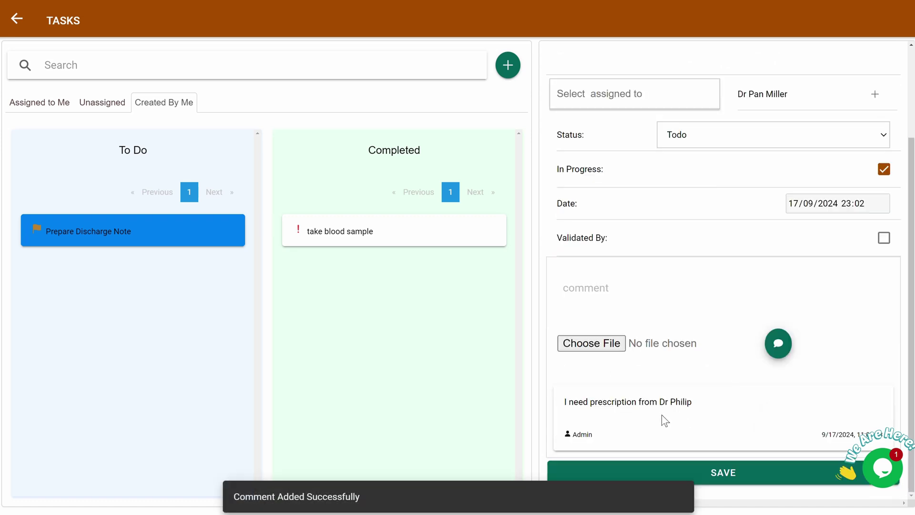
left_click(723, 139)
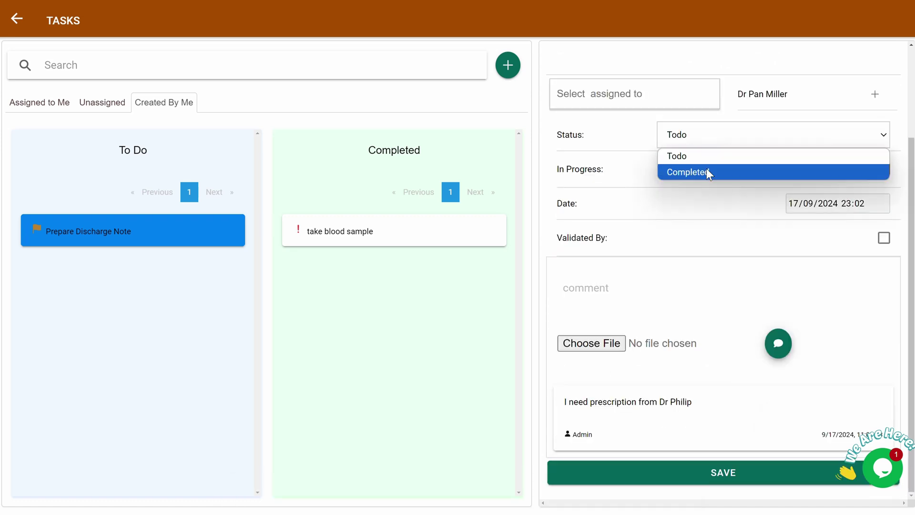
left_click(707, 170)
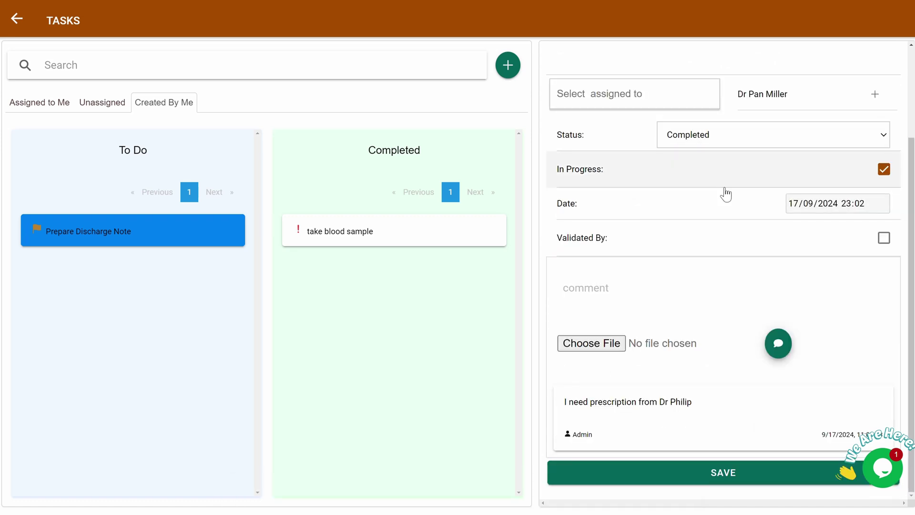
left_click(724, 475)
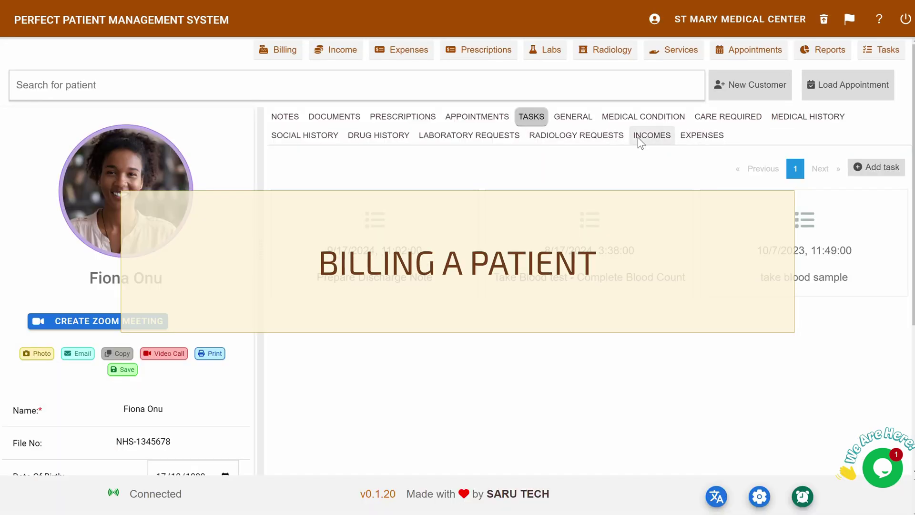
- Start a new patient bill with Appointment at 250 and Ibuprofen 300mg at 20
left_click(641, 138)
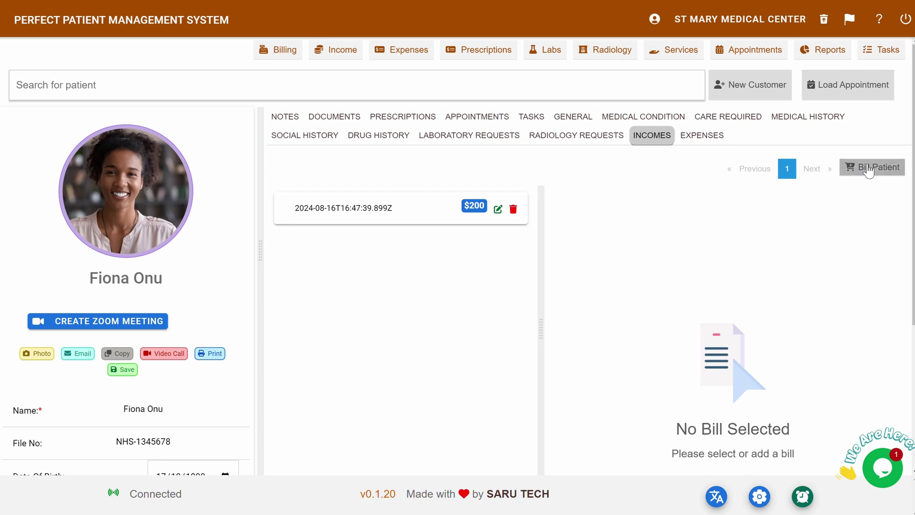
left_click(868, 170)
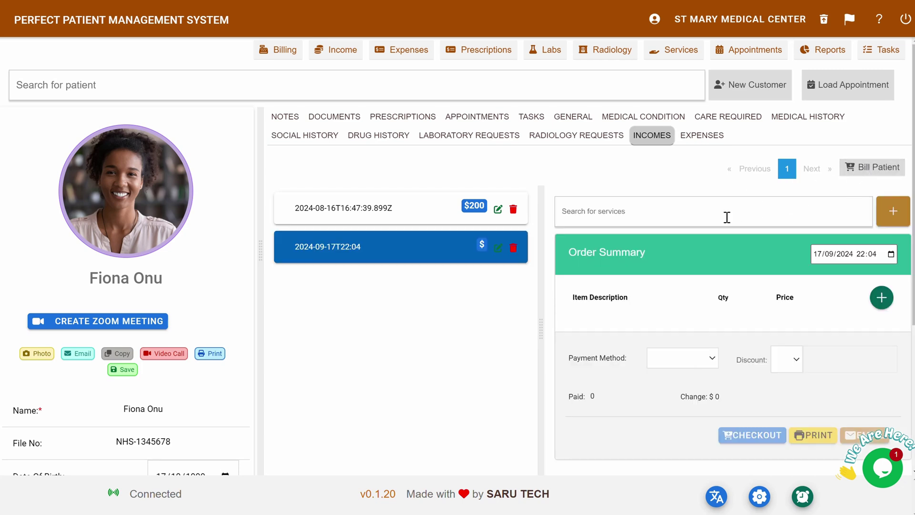
left_click(623, 210)
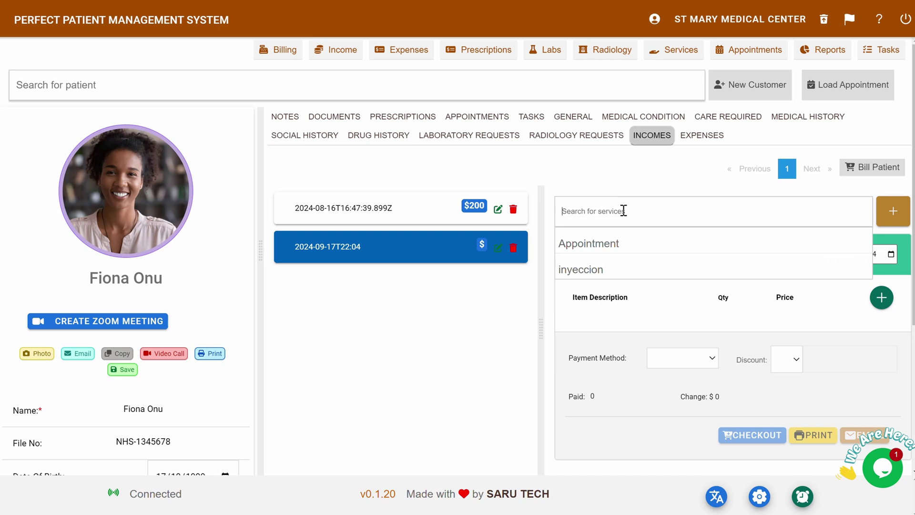
left_click(615, 243)
double_click(779, 342)
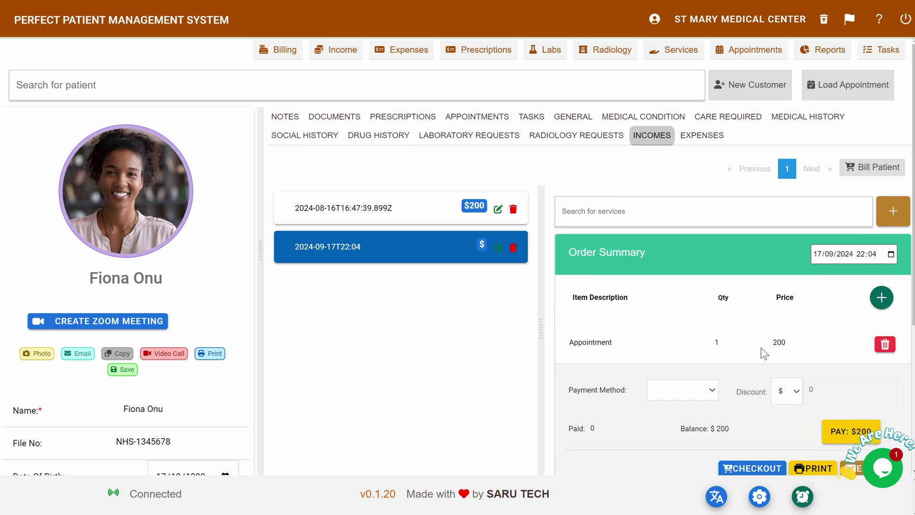
type("250")
left_click(881, 299)
type("Ibuprofen 300mg")
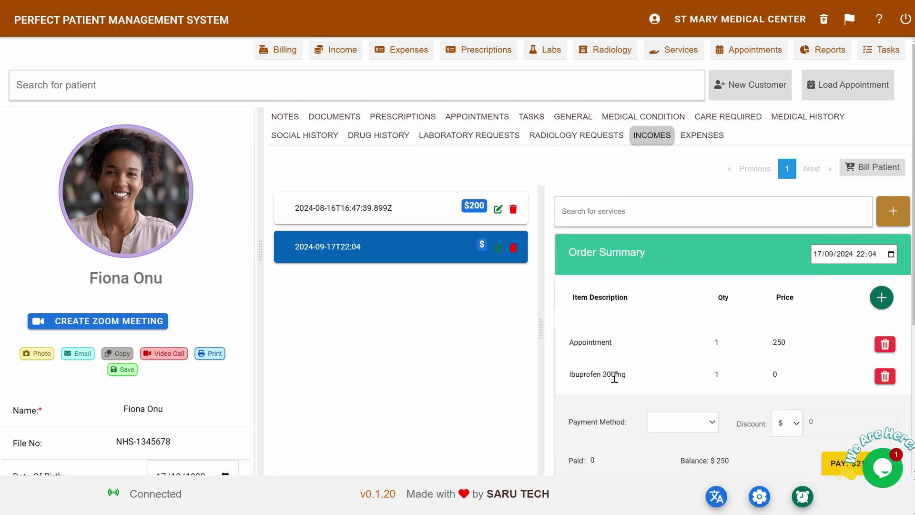
key("Tab")
type("20")
- Record $100 paid by card and check out the $270 bill
scroll(714, 333, "down", 2)
left_click(683, 355)
left_click(580, 398)
type("100")
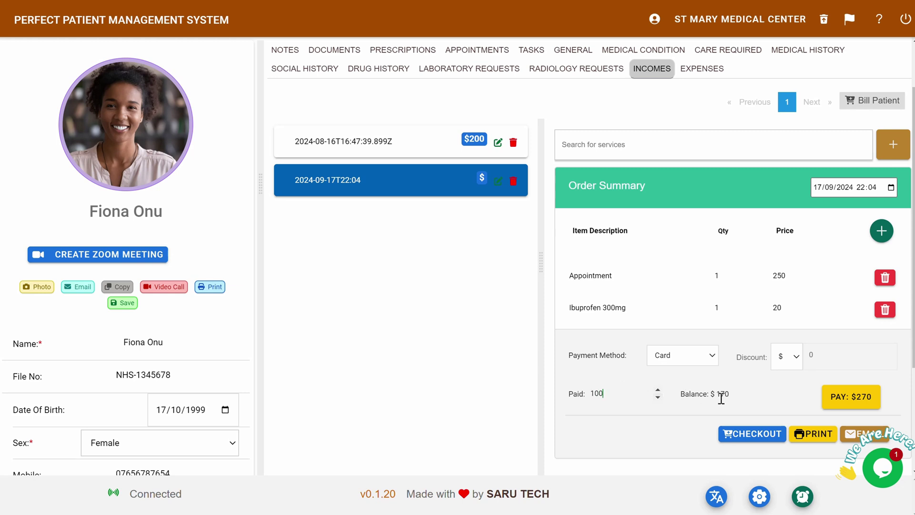
left_click(749, 439)
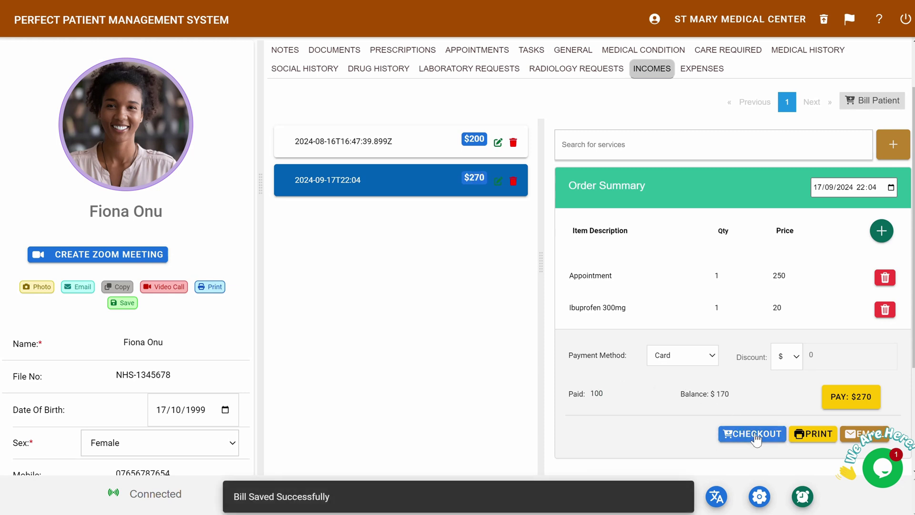
- Print the patient's receipt and email it to the patient
scroll(795, 398, "down", 2)
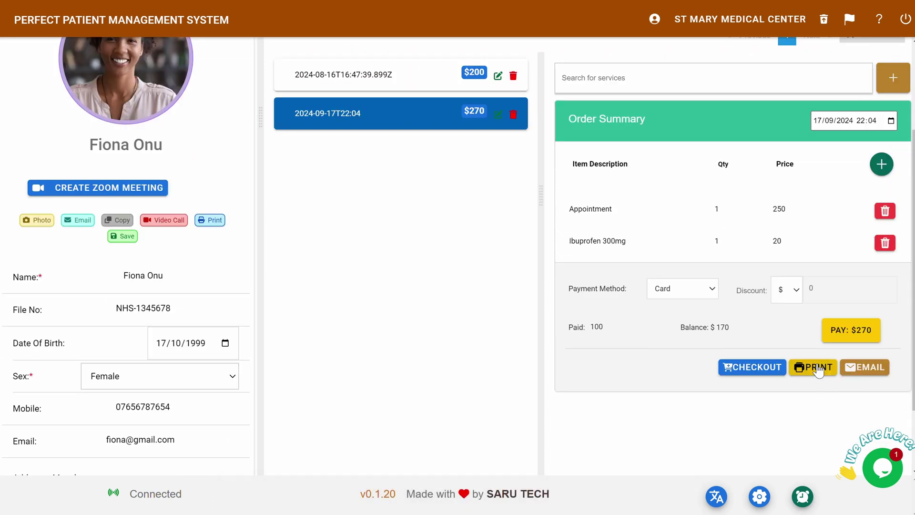
left_click(818, 369)
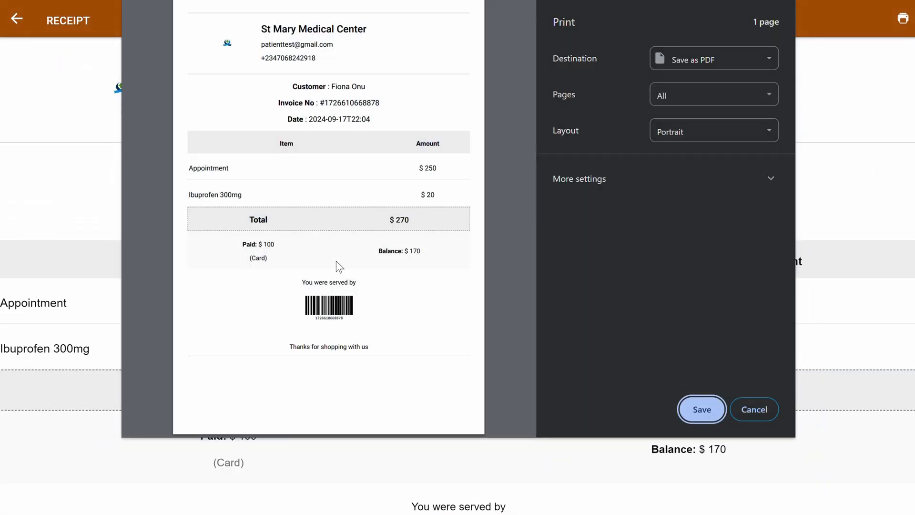
key("Escape")
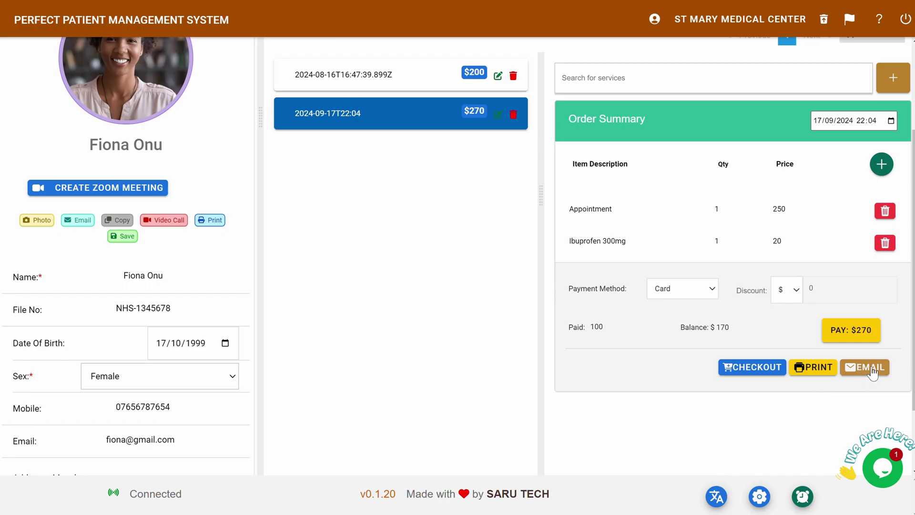
left_click(872, 367)
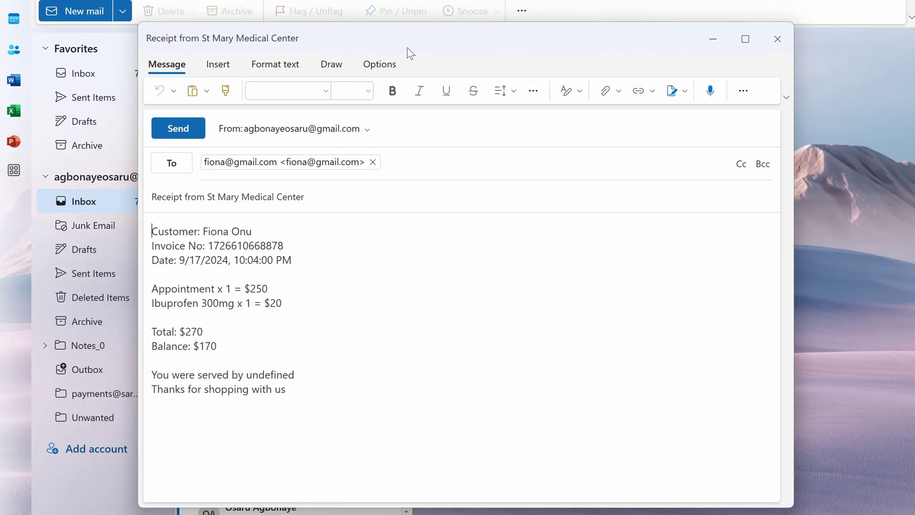
key("alt+Tab")
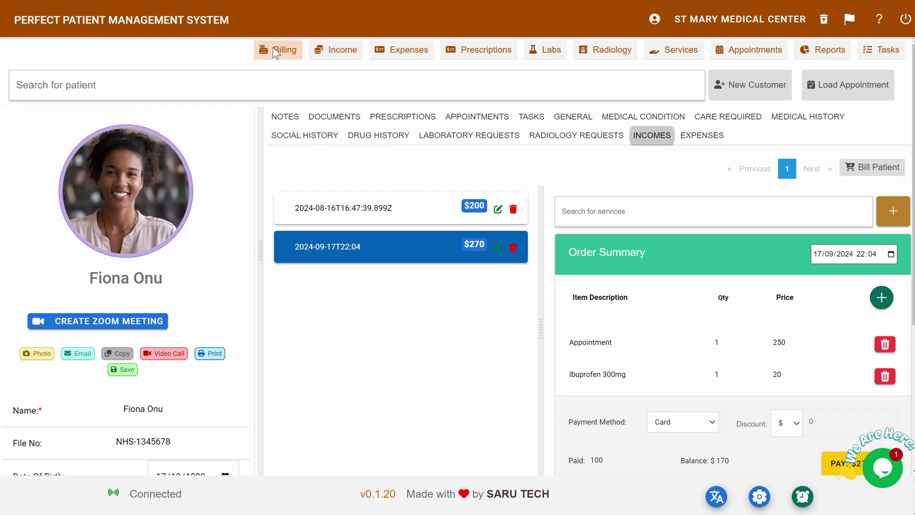
left_click(273, 49)
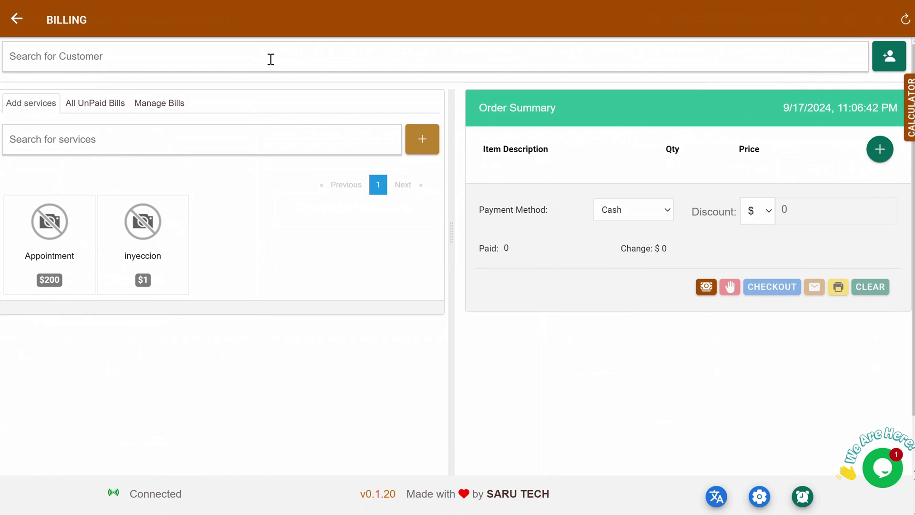
left_click(67, 57)
left_click(61, 87)
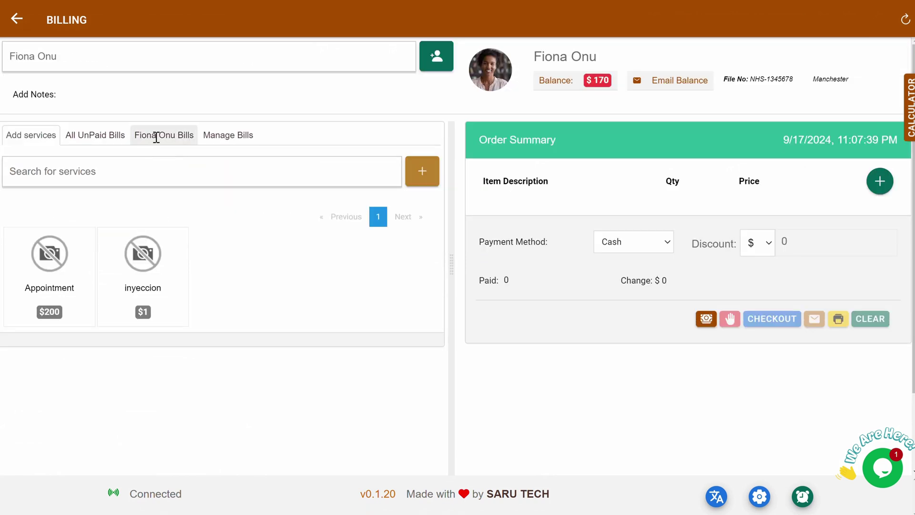
left_click(153, 136)
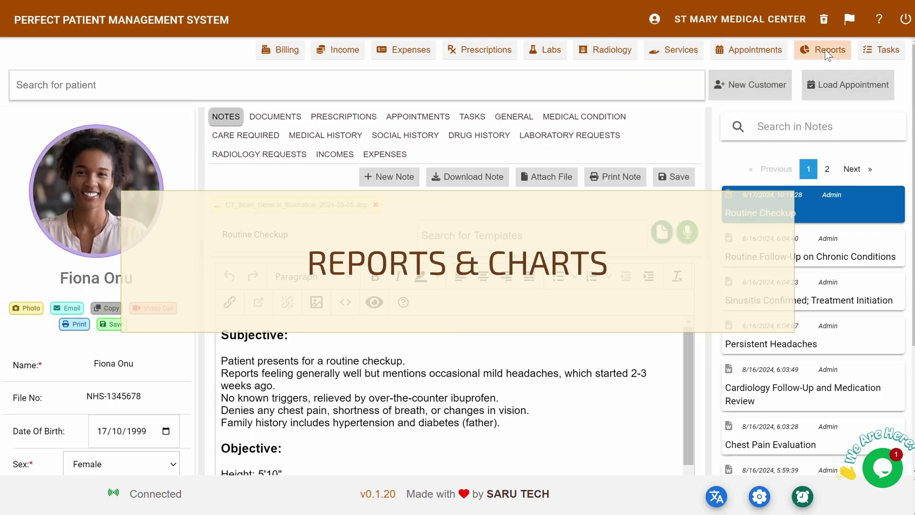
left_click(828, 52)
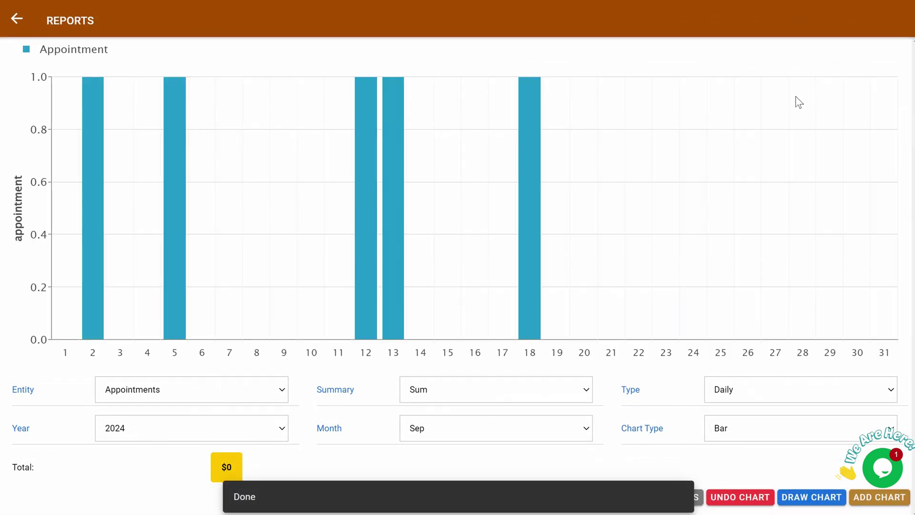
left_click(261, 389)
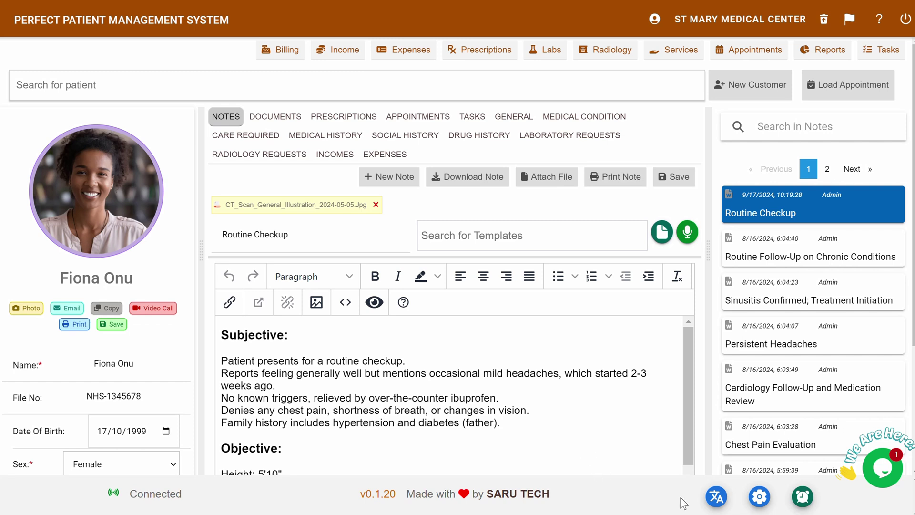
- Switch the interface language to 中文, then to español
left_click(717, 498)
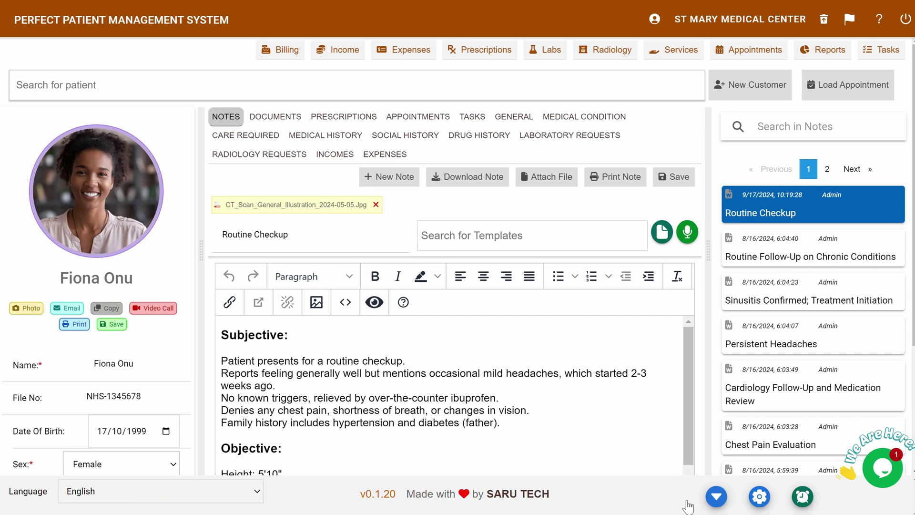
left_click(236, 494)
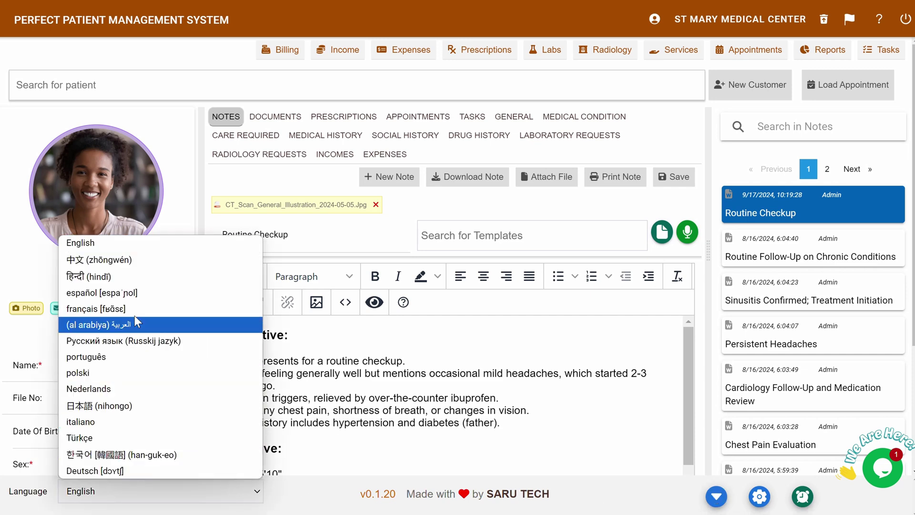
left_click(219, 259)
left_click(249, 493)
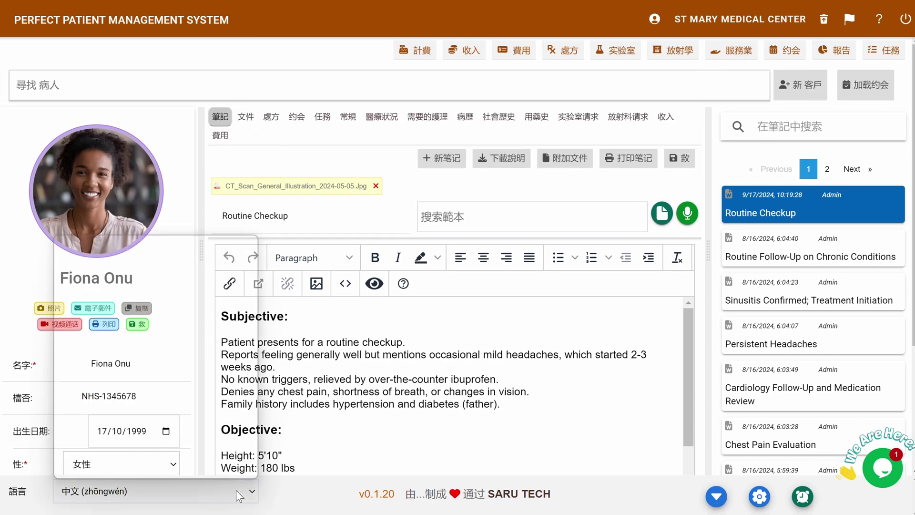
left_click(135, 292)
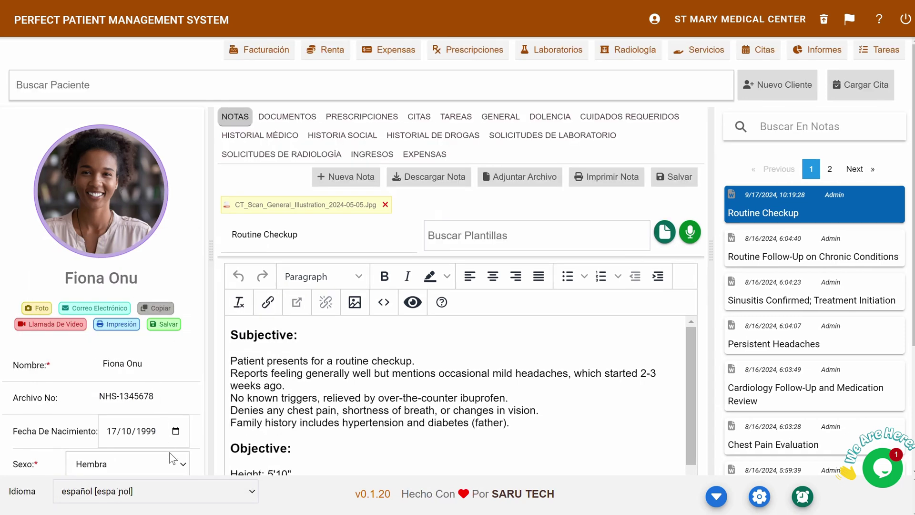
- Switch the interface to français and Deutsch, then back to English
left_click(170, 490)
left_click(121, 308)
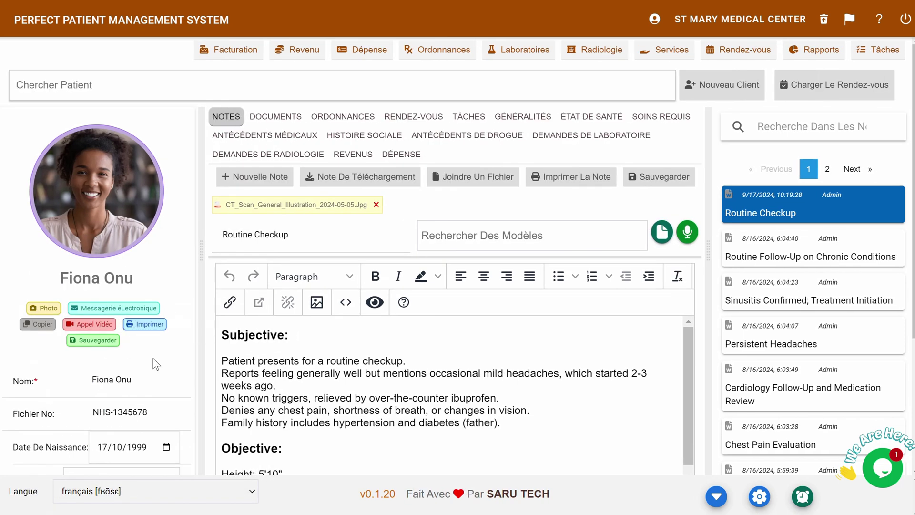
left_click(153, 491)
left_click(90, 470)
left_click(154, 490)
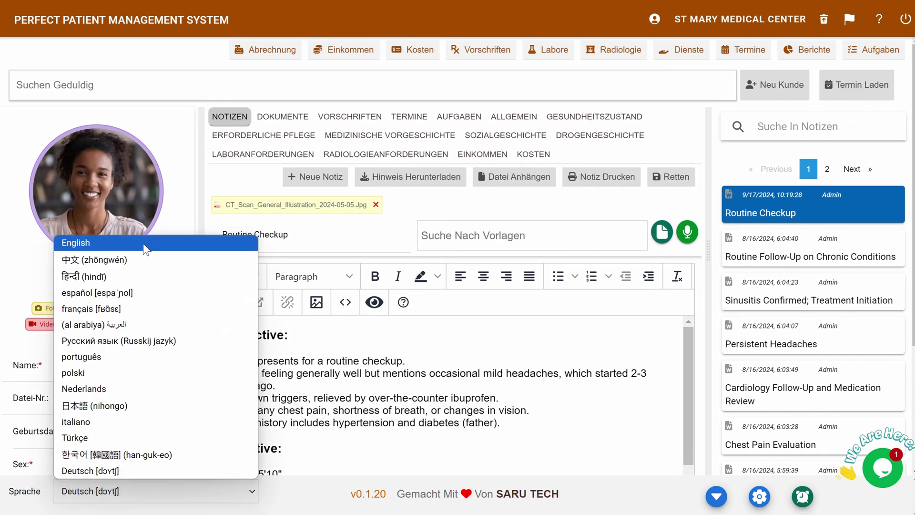
left_click(143, 243)
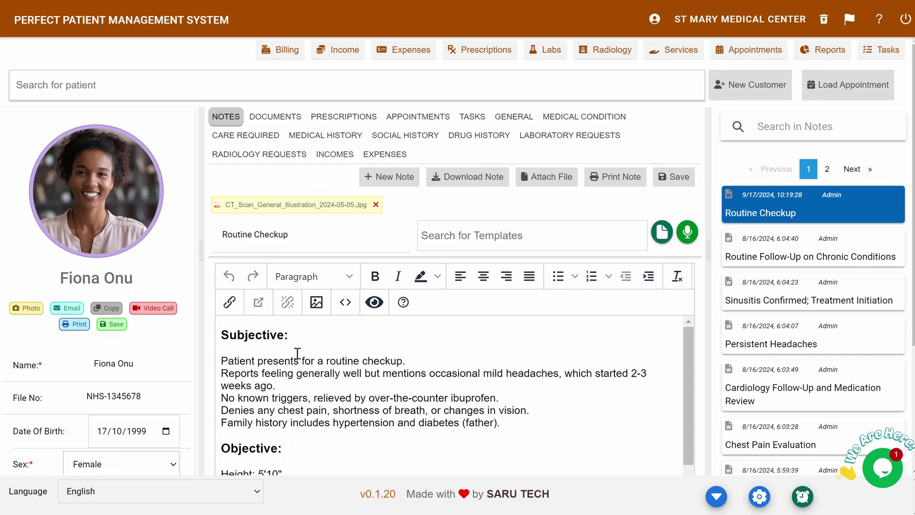